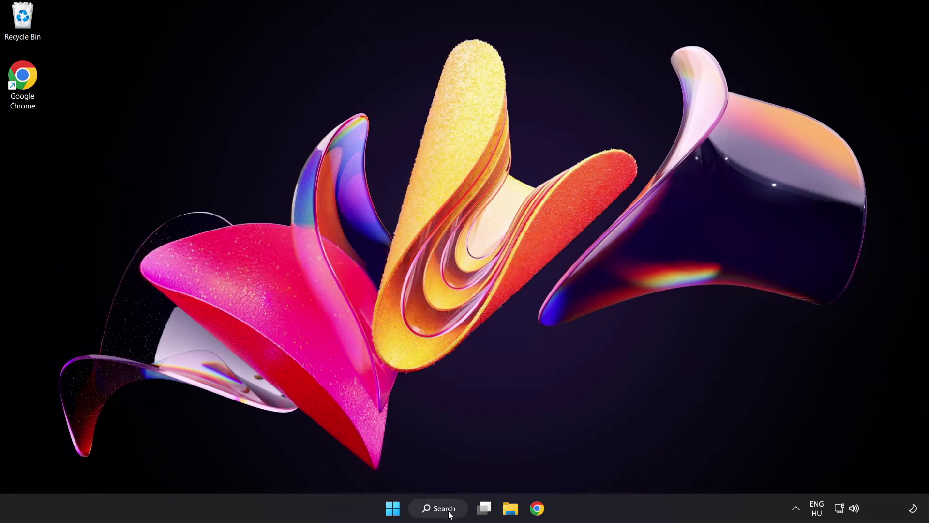
Search Windows for 'device manager' so Device Manager shows as the best match.
left_click(449, 514)
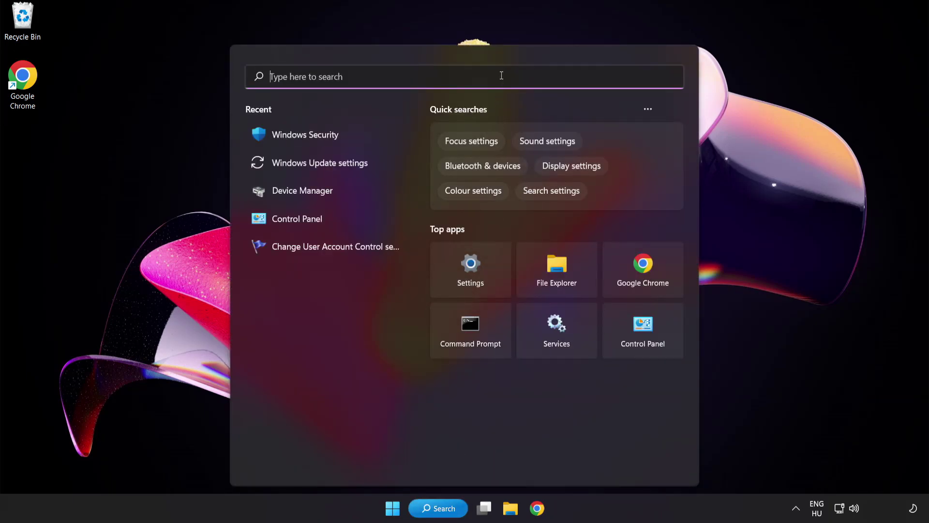
type("device ma")
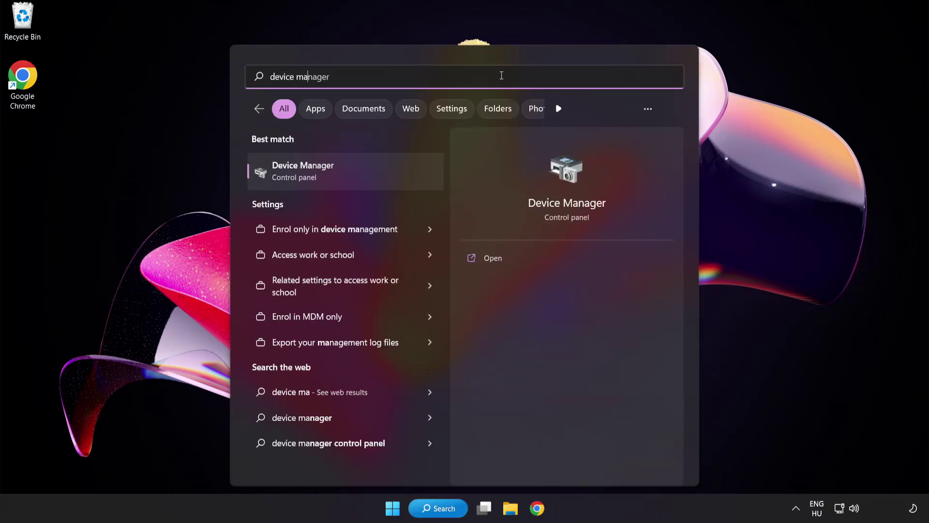
type("nager")
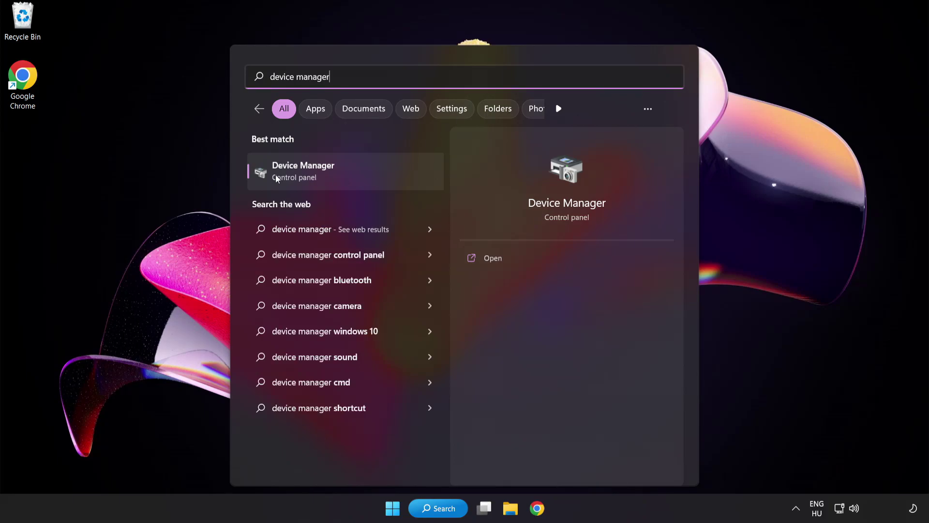
Open Device Manager, expand Display adapters and bring up the VMware SVGA 3D adapter's actions menu.
left_click(371, 174)
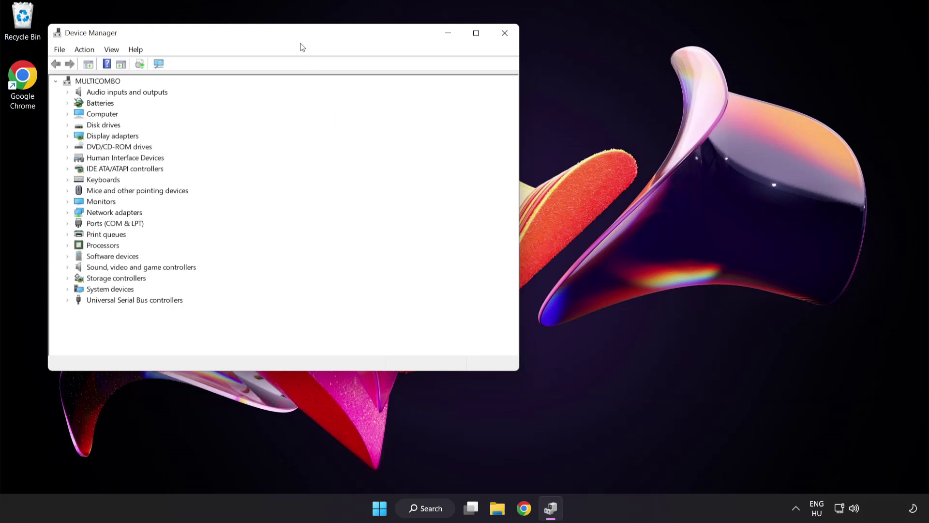
left_click_drag(299, 38, 455, 97)
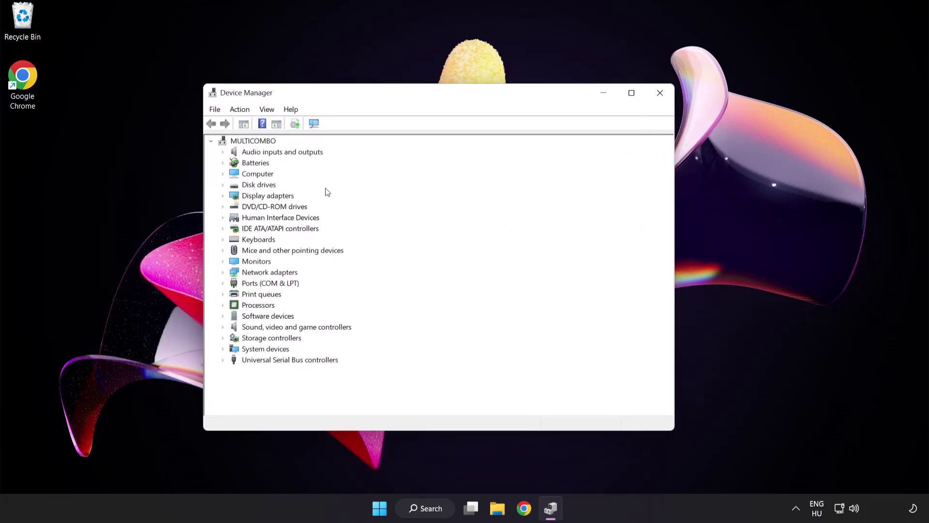
left_click(271, 199)
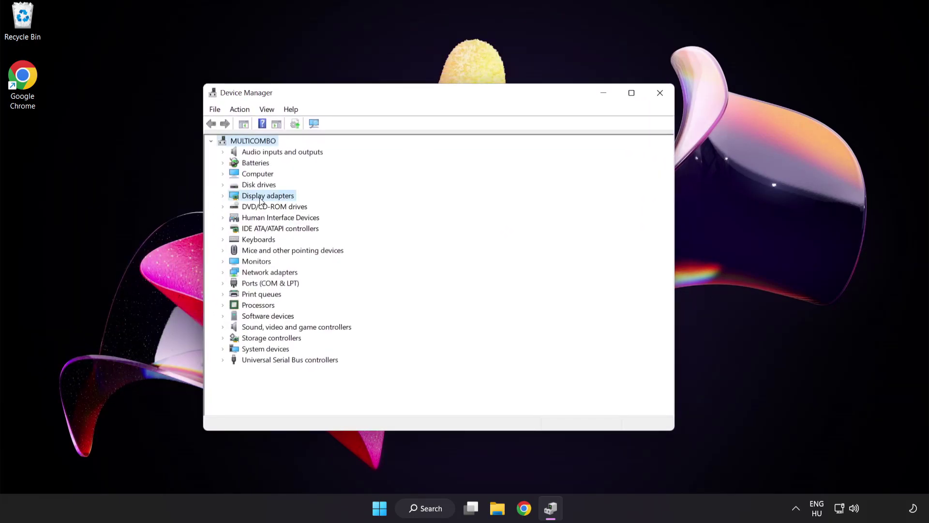
left_click(224, 197)
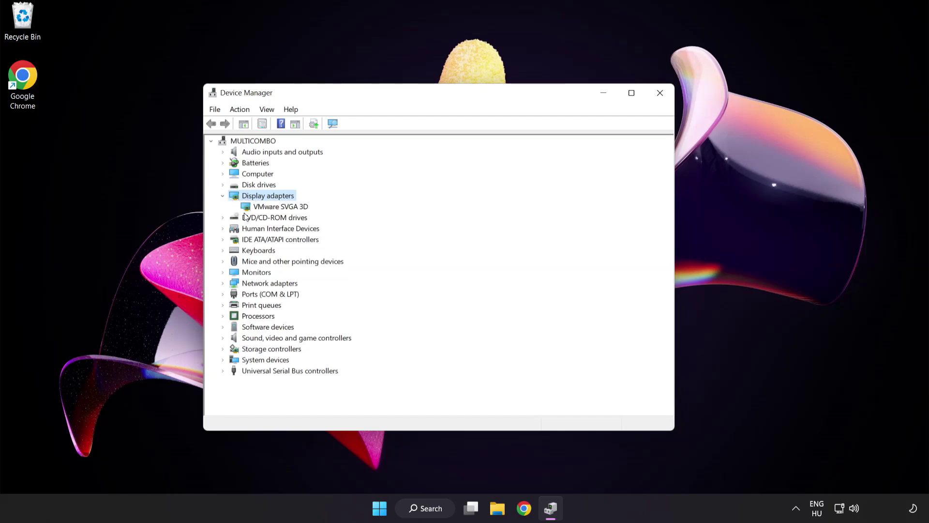
left_click(239, 208)
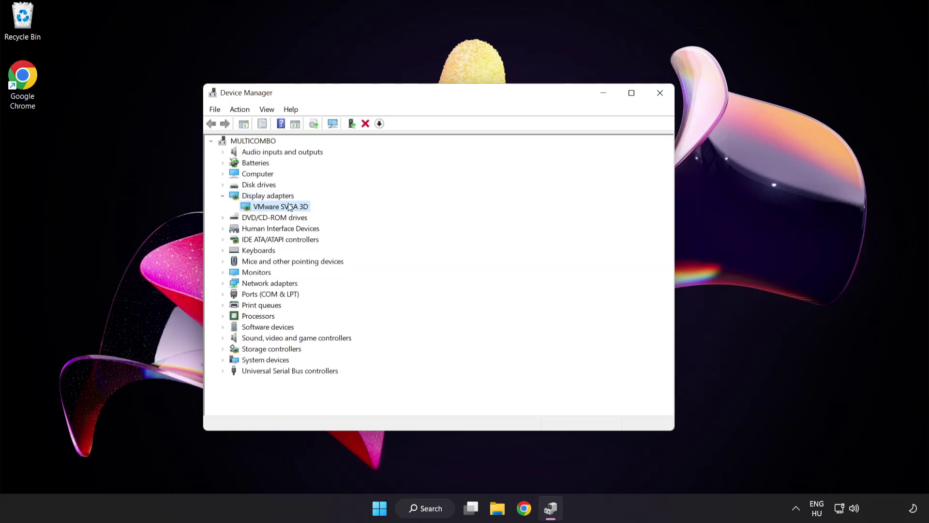
right_click(273, 207)
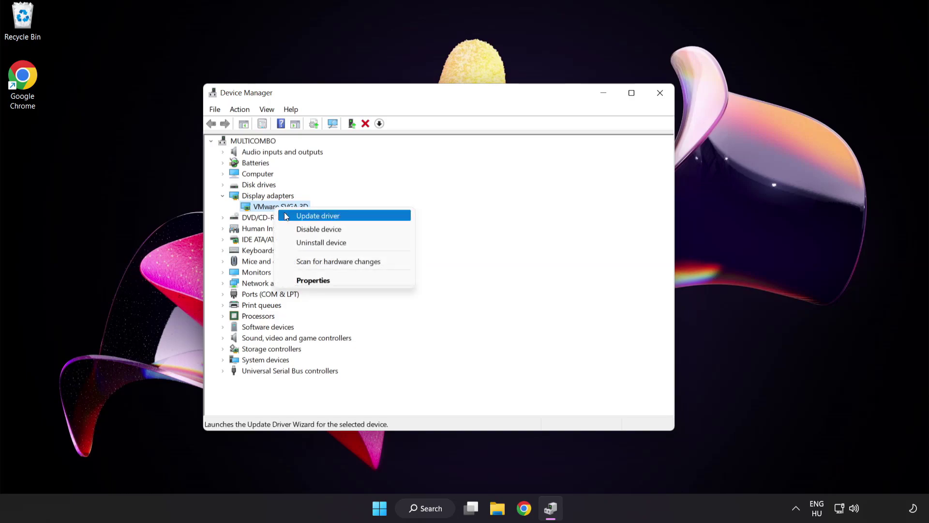
Automatically search for a VMware SVGA 3D driver, dismiss the already-installed result, and close Device Manager.
left_click(360, 216)
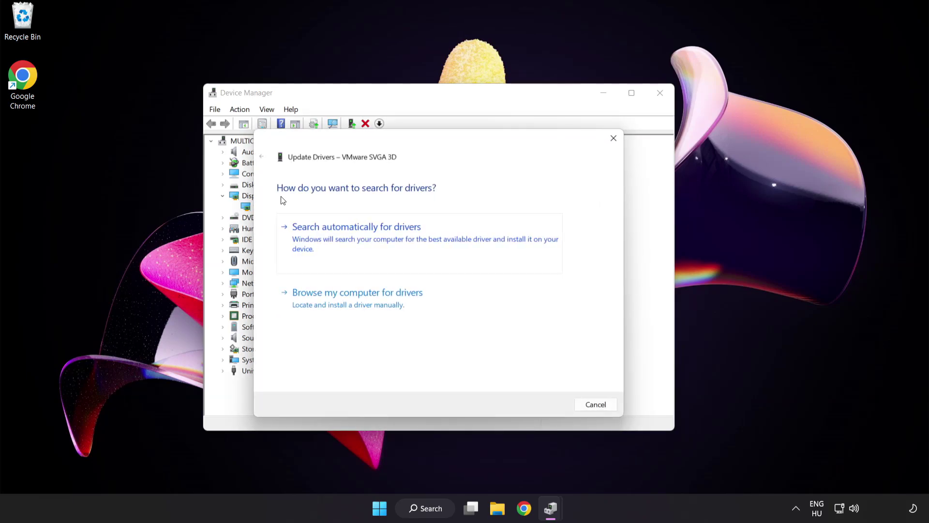
left_click(405, 240)
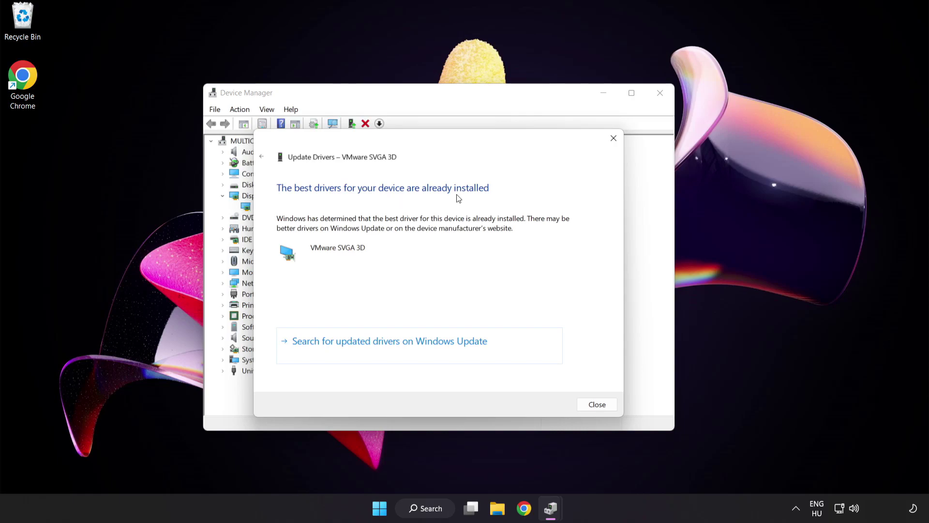
left_click(596, 408)
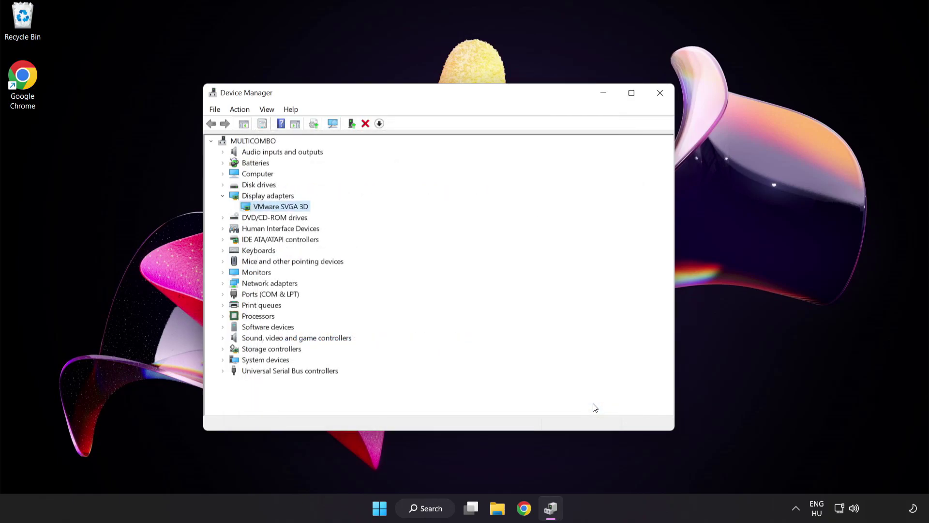
left_click(660, 97)
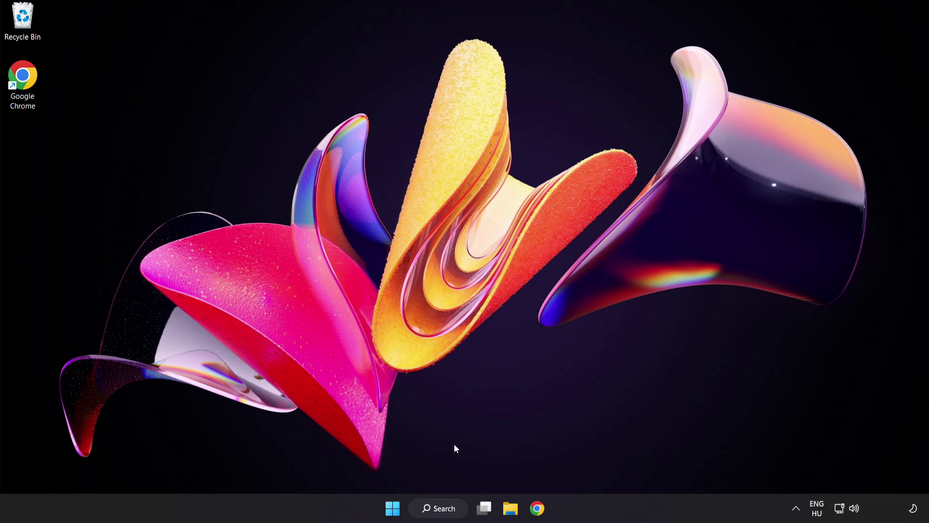
Search Windows for 'update' so Windows Update settings is the best match.
left_click(434, 509)
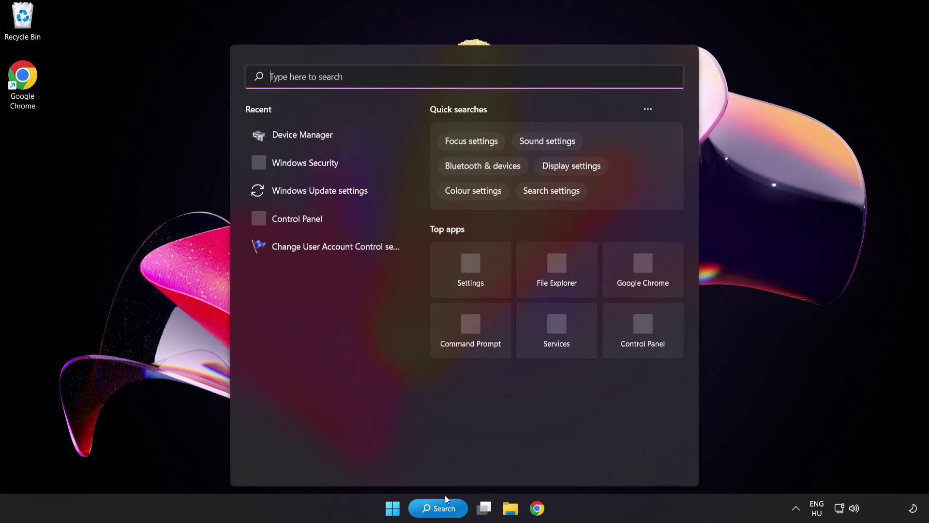
type("u")
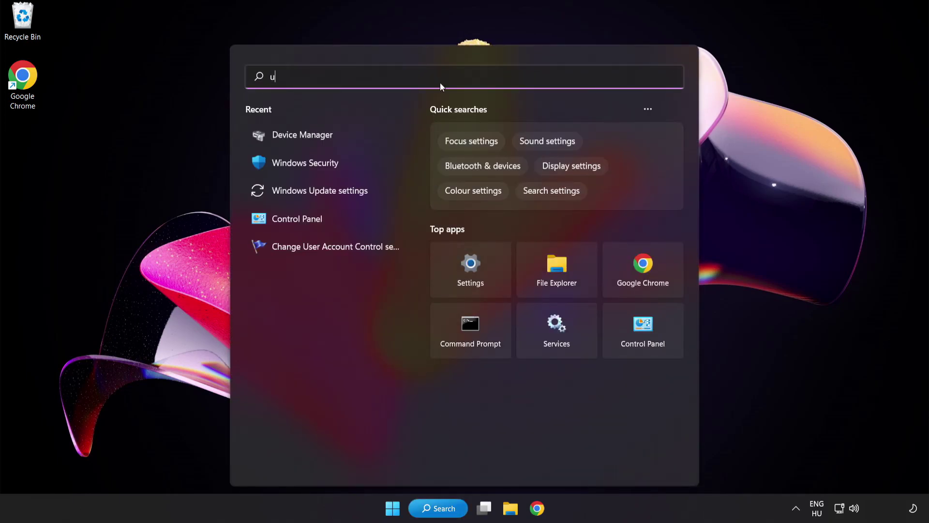
type("pdate")
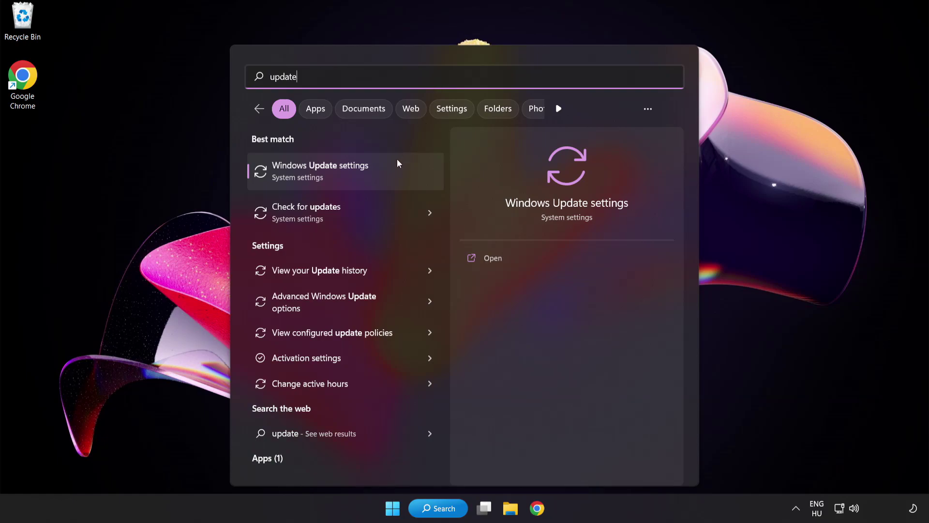
Check for updates in Windows Update settings, confirm it's up to date, then close Settings.
left_click(355, 177)
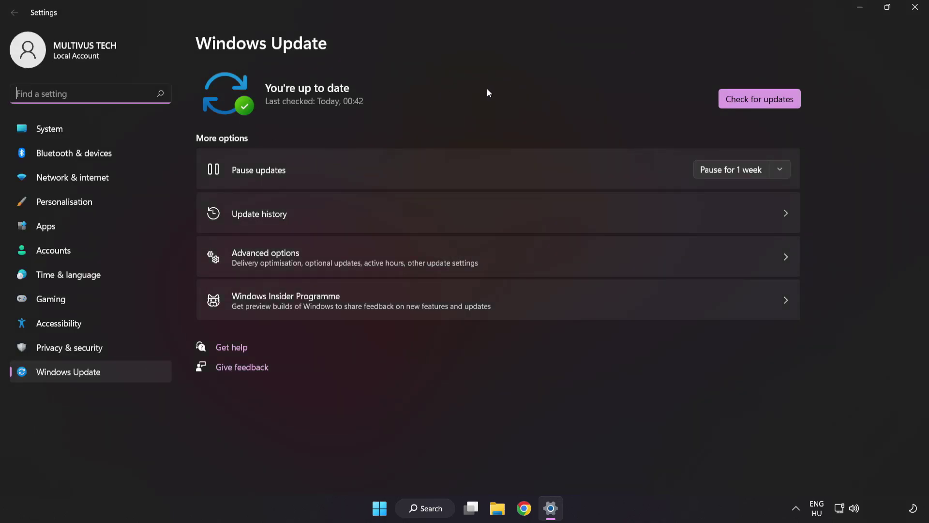
left_click(756, 104)
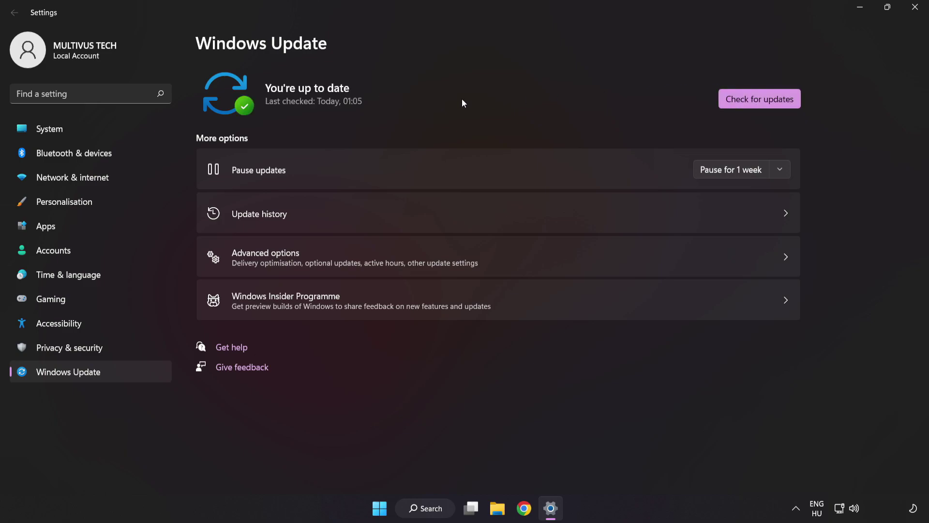
left_click(915, 14)
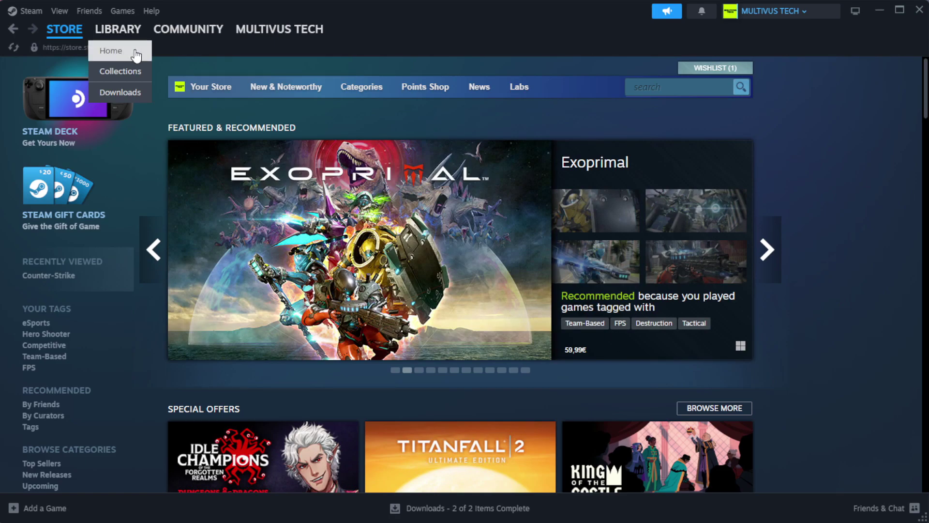
From Steam's Library Home, open Properties for YOUR NOT WORKING GAME under Favorites.
left_click(133, 53)
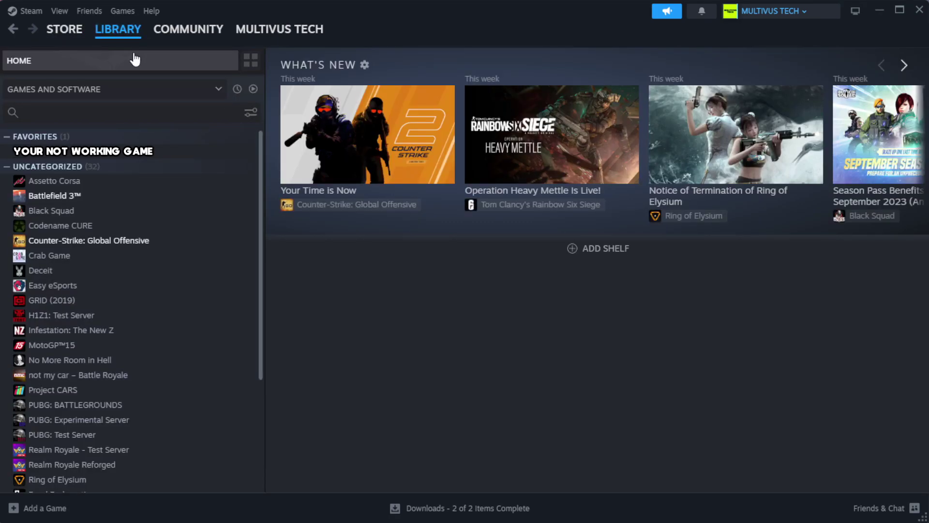
right_click(228, 154)
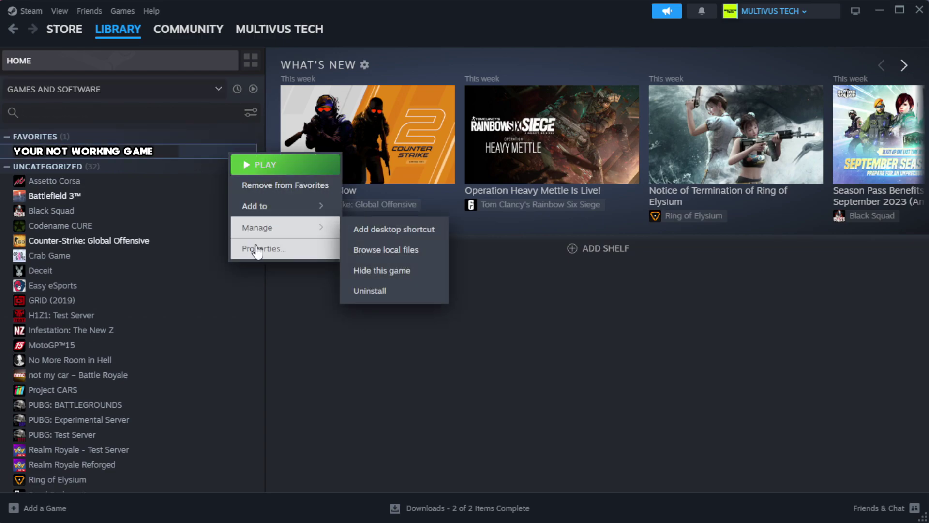
left_click(293, 251)
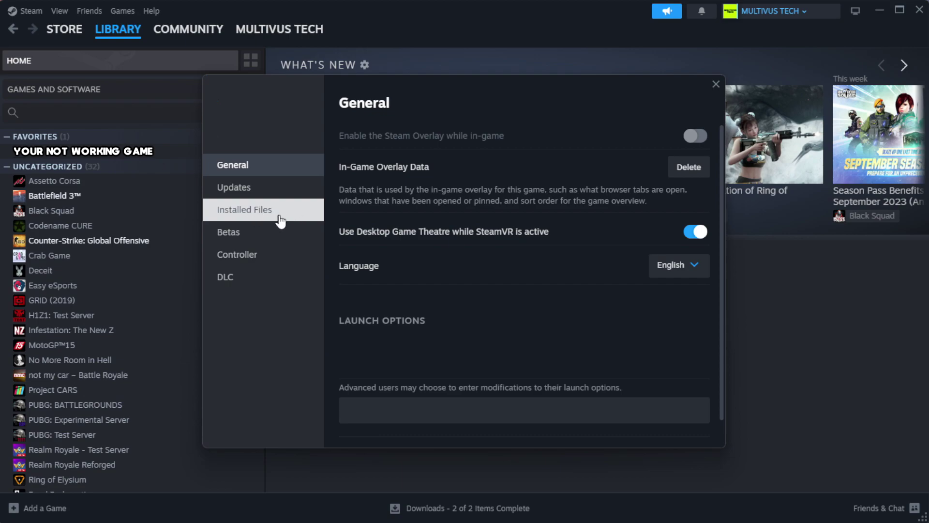
Verify the integrity of the game's installed files, with all 1039 files validated.
left_click(305, 220)
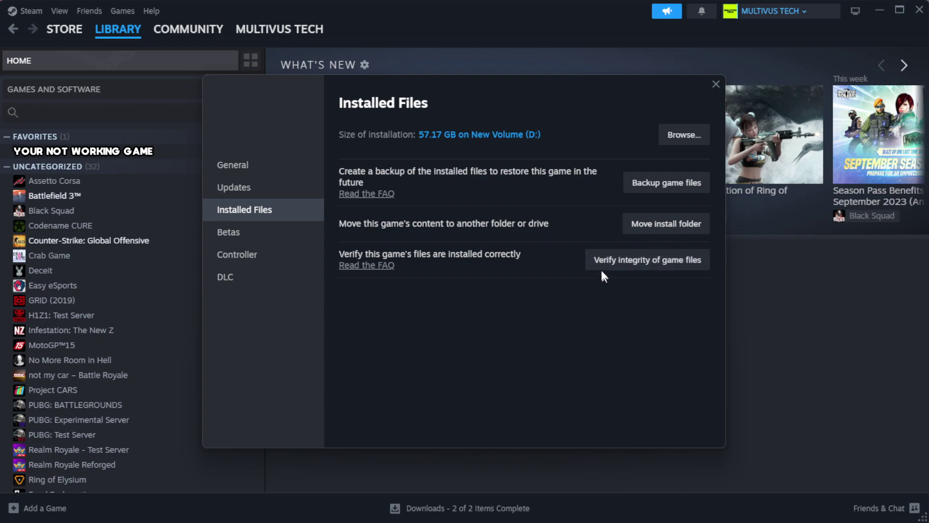
left_click(653, 271)
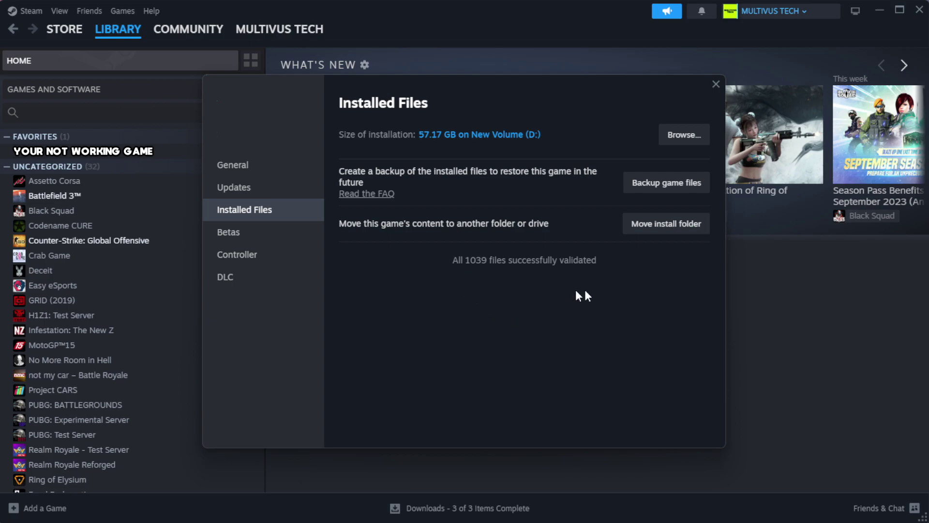
Open the game's install folder and the Properties of the YOUR NOT WORKING GAME shortcut.
left_click(682, 136)
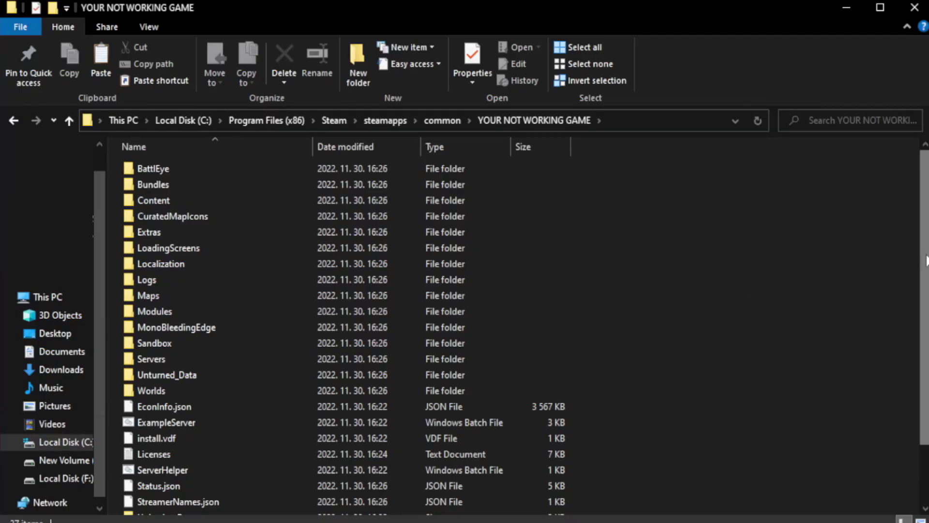
left_click_drag(925, 289, 928, 346)
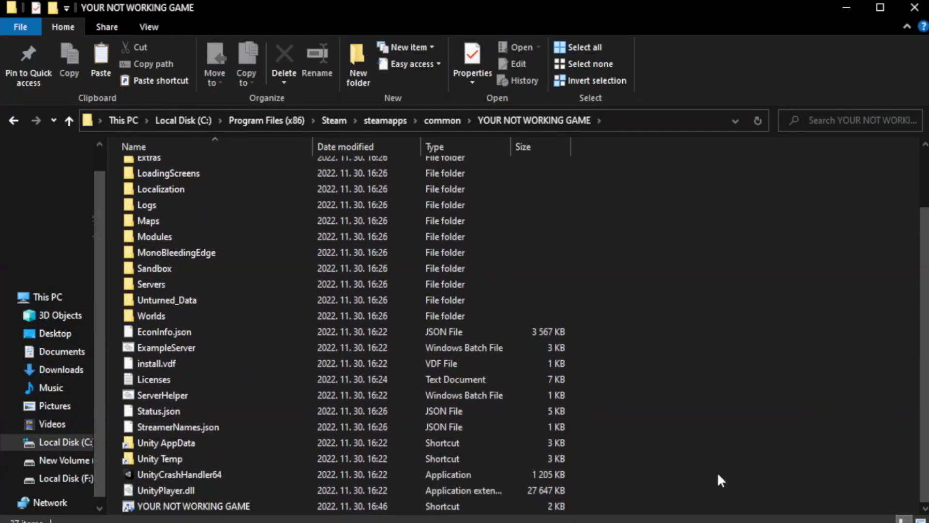
left_click(322, 508)
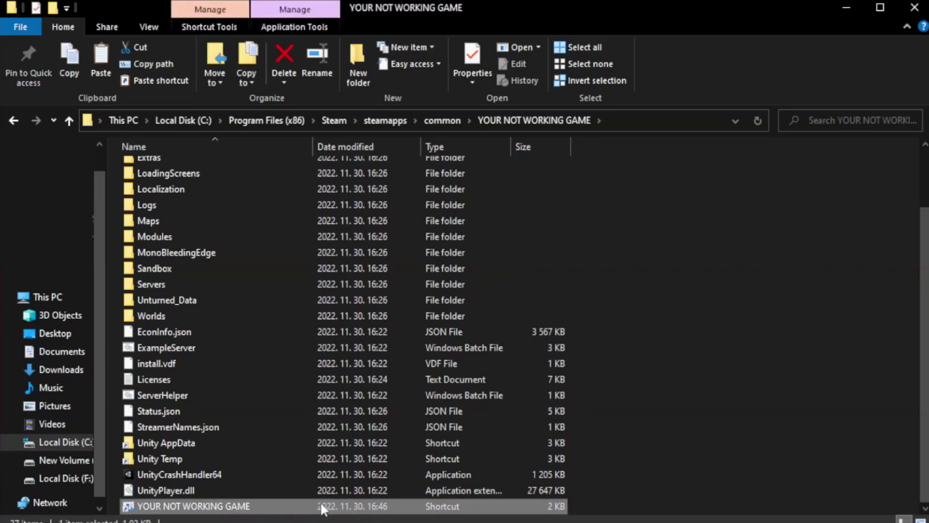
right_click(310, 509)
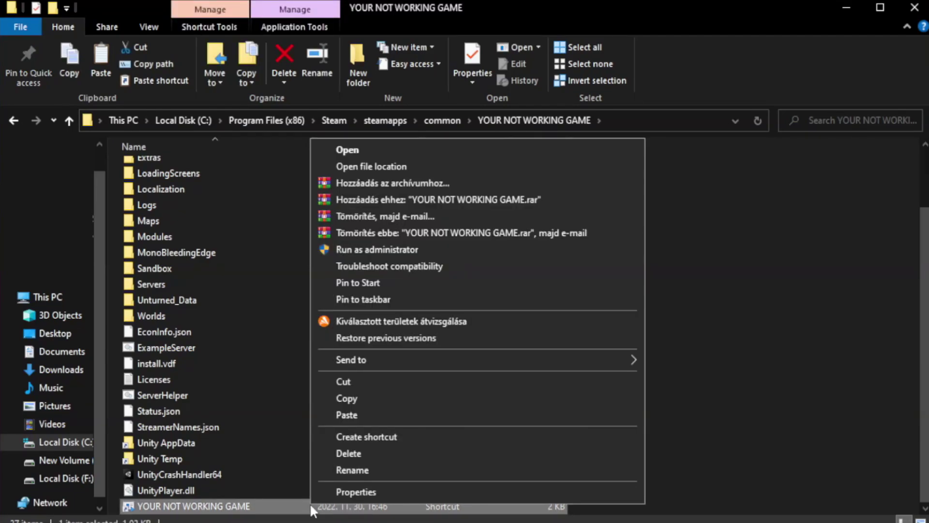
left_click(475, 494)
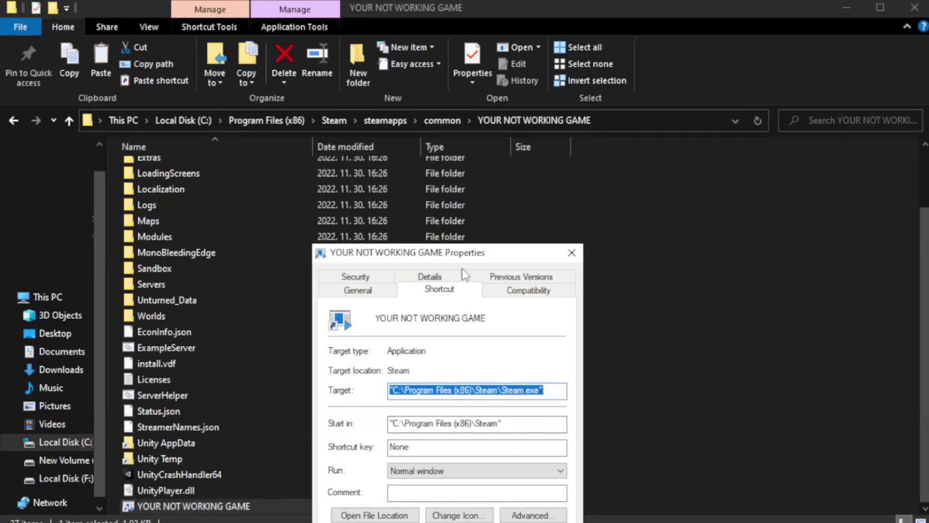
left_click_drag(467, 257, 467, 94)
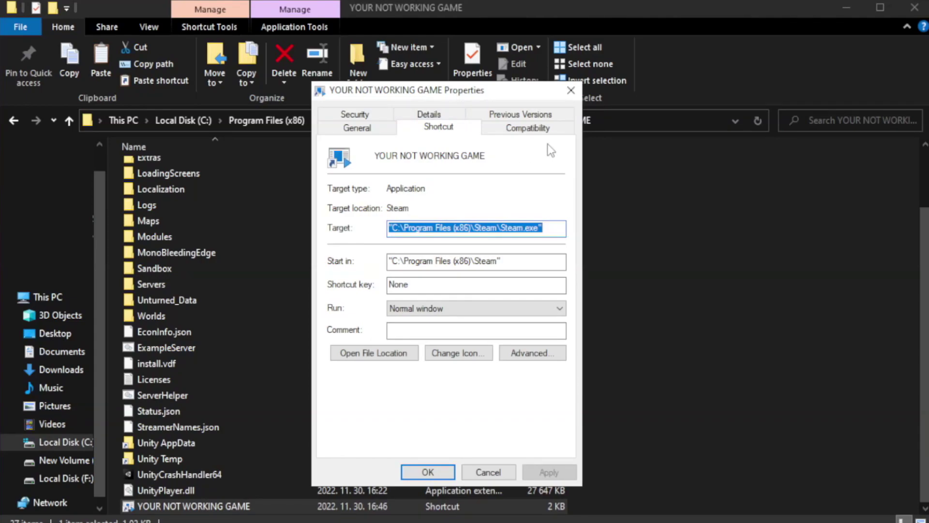
Set the shortcut to Windows 8 compatibility, run as administrator, fullscreen optimizations disabled, and apply.
left_click(521, 130)
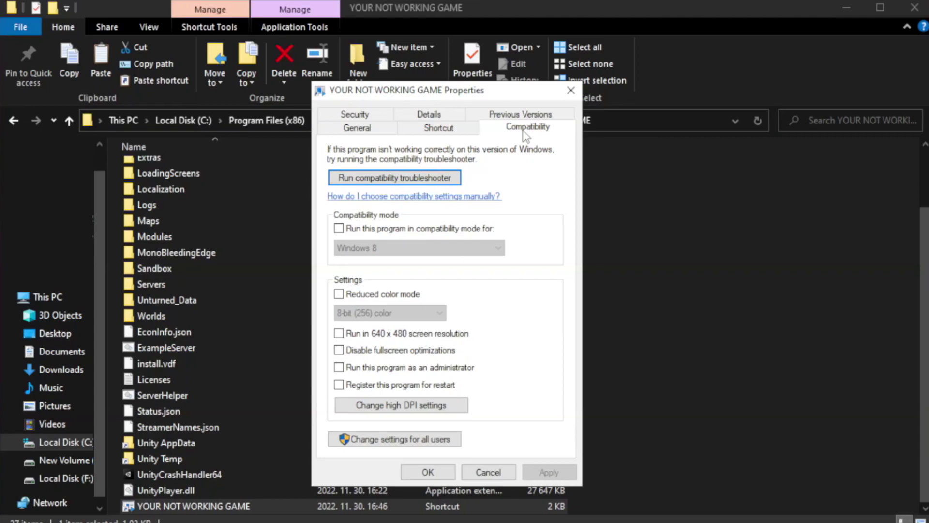
left_click(369, 232)
left_click(402, 247)
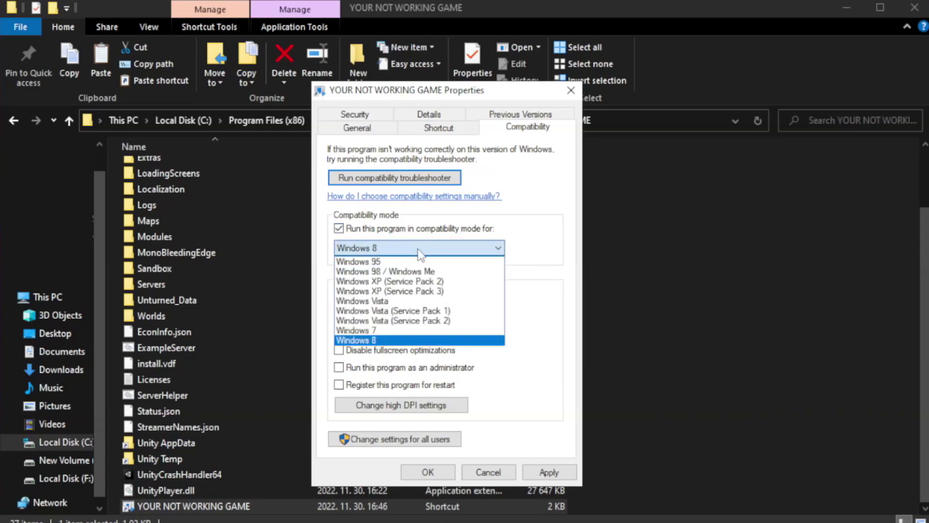
left_click(393, 340)
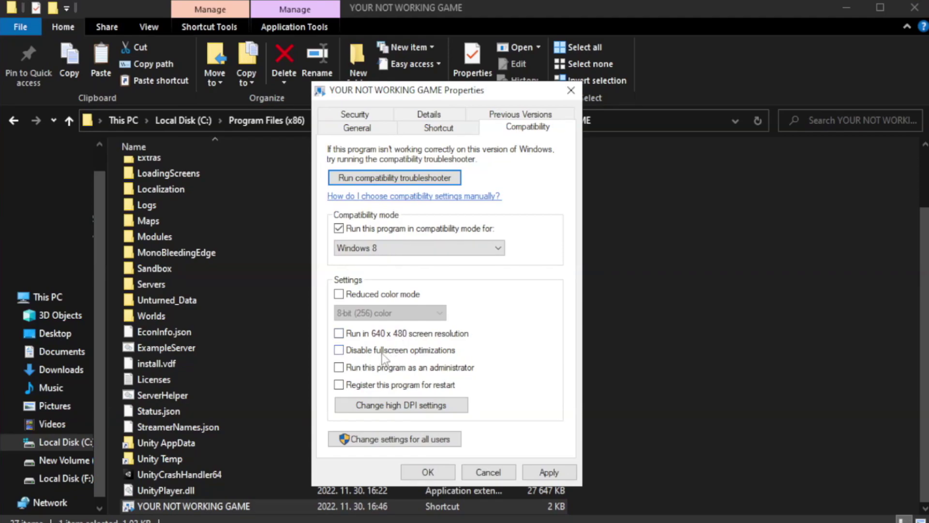
left_click(363, 357)
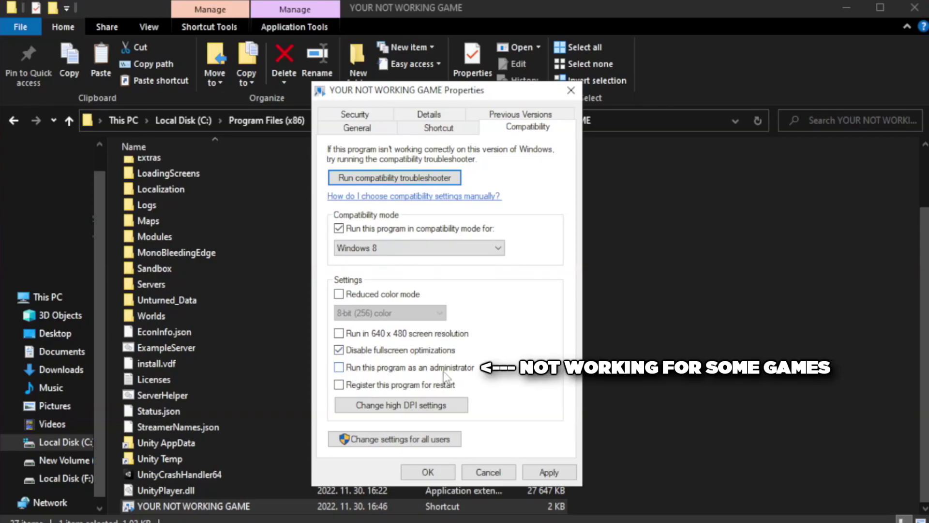
left_click(365, 372)
left_click(547, 472)
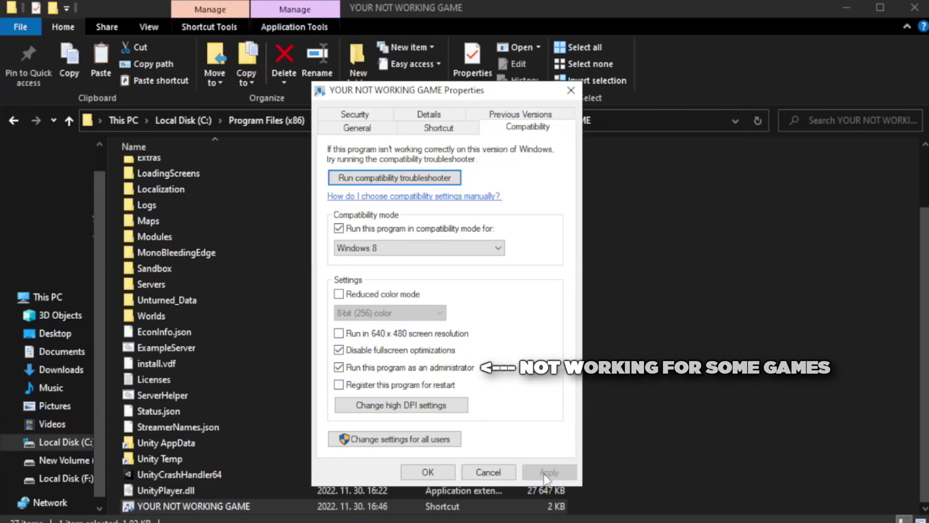
left_click(427, 473)
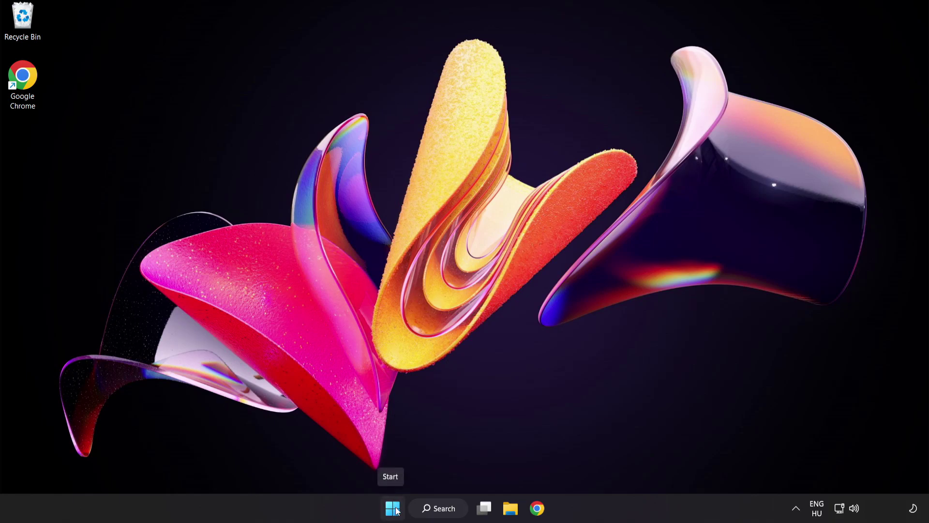
Open the Win+X quick-link menu from the Start button.
right_click(395, 510)
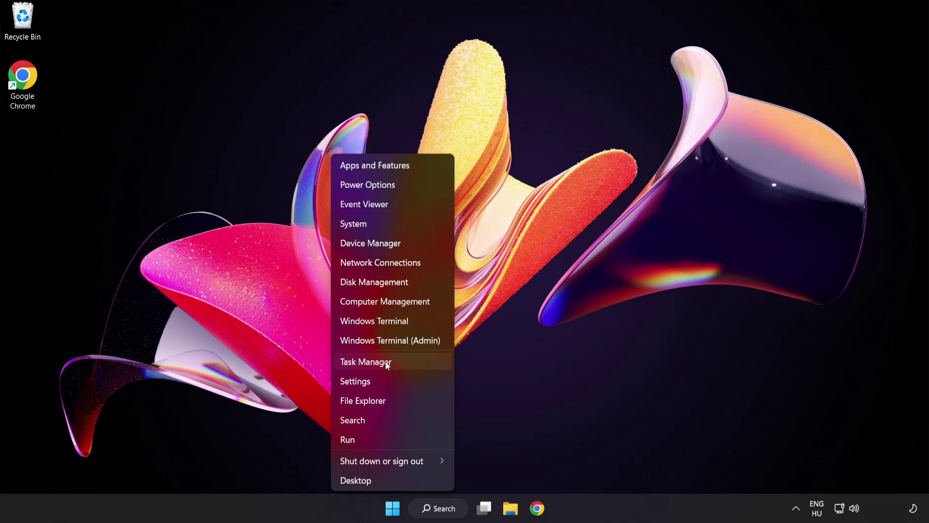
Disable Cortana, Phone Link, Terminal and Windows Security notification icon in Task Manager's startup apps.
left_click(401, 364)
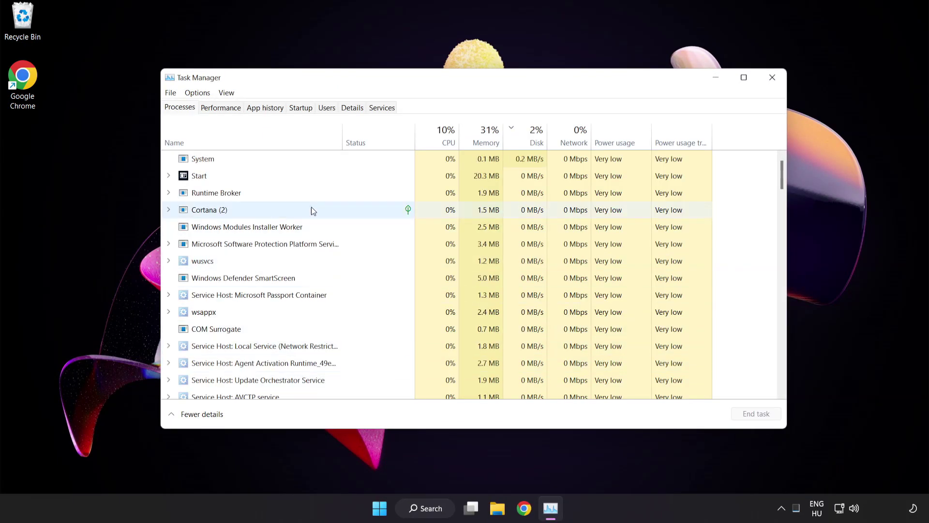
left_click(302, 107)
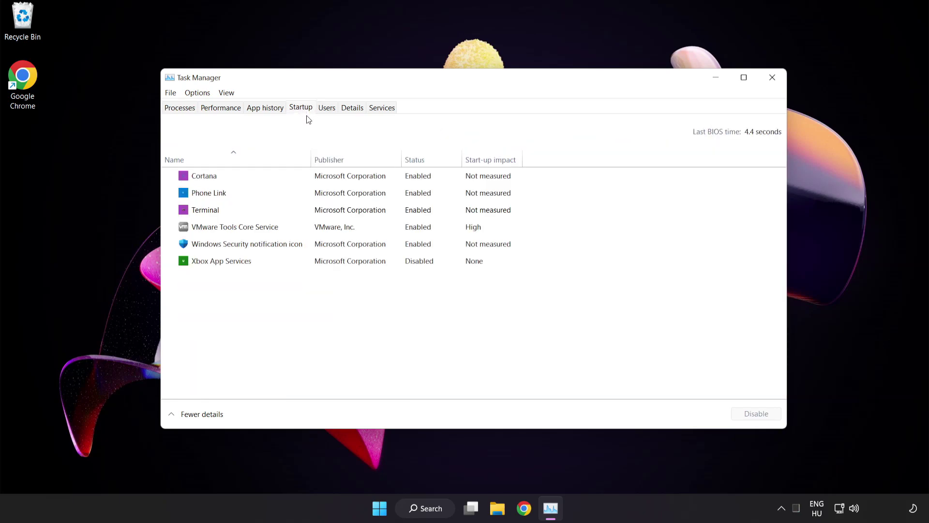
left_click(308, 182)
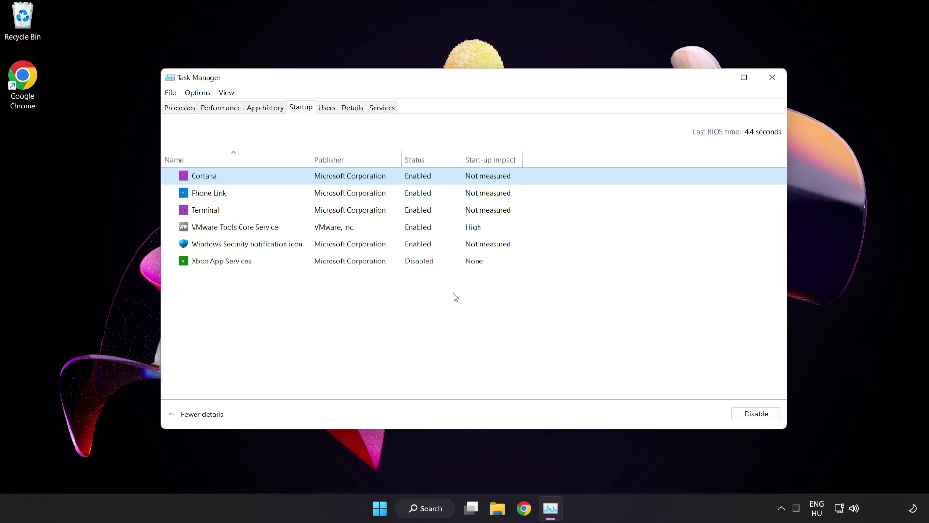
left_click(761, 419)
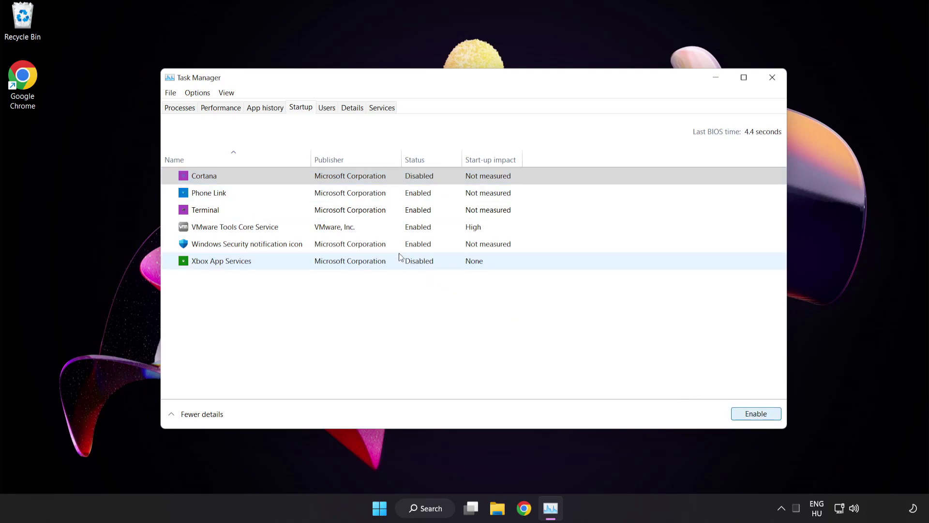
left_click(286, 192)
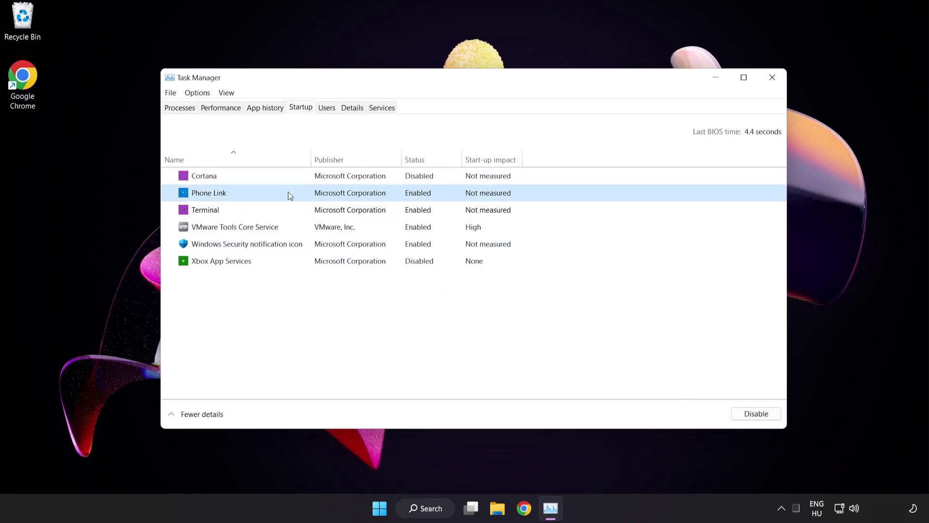
left_click(752, 416)
left_click(317, 211)
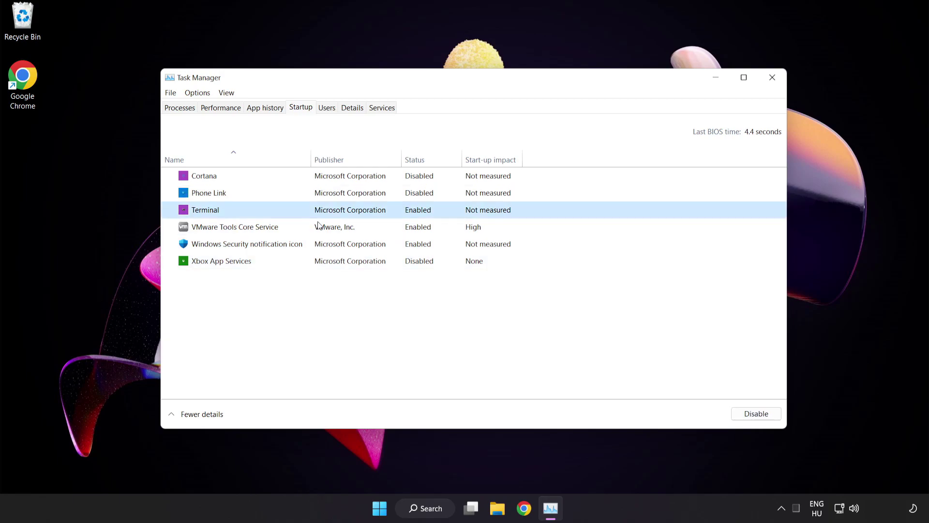
left_click(738, 412)
left_click(316, 245)
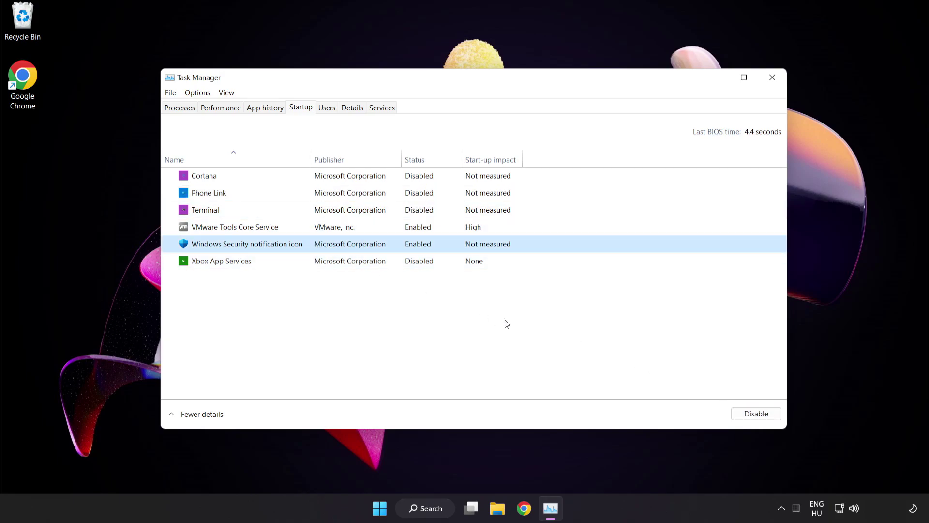
left_click(748, 415)
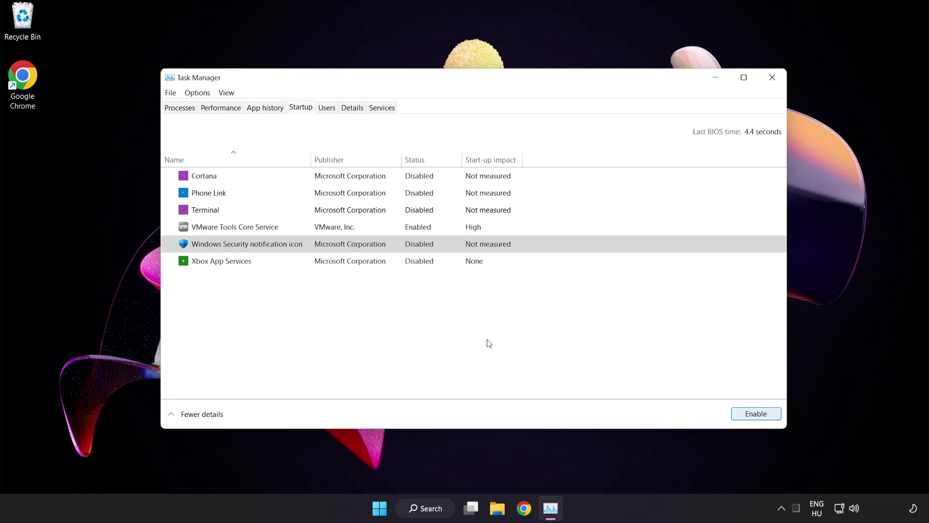
Close Task Manager and download the DirectX End-User Runtime Web Installer from Chrome.
left_click(772, 79)
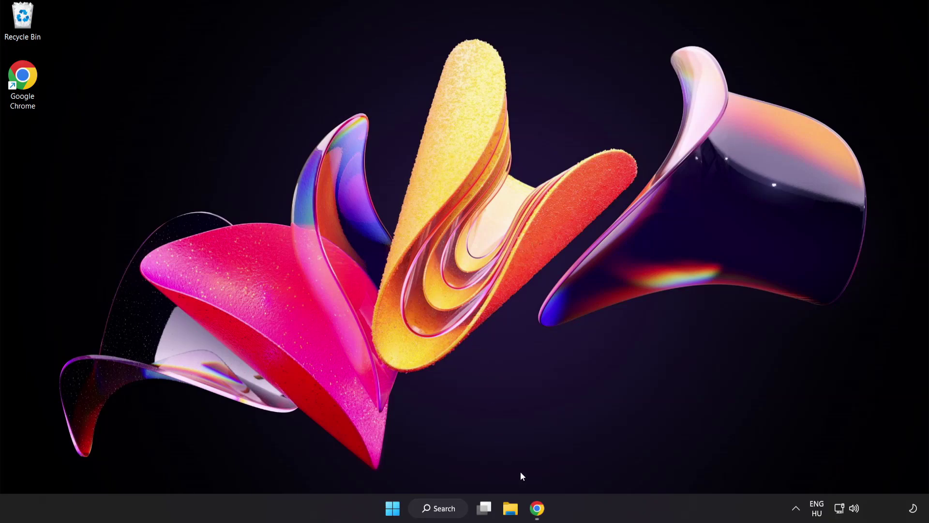
left_click(537, 509)
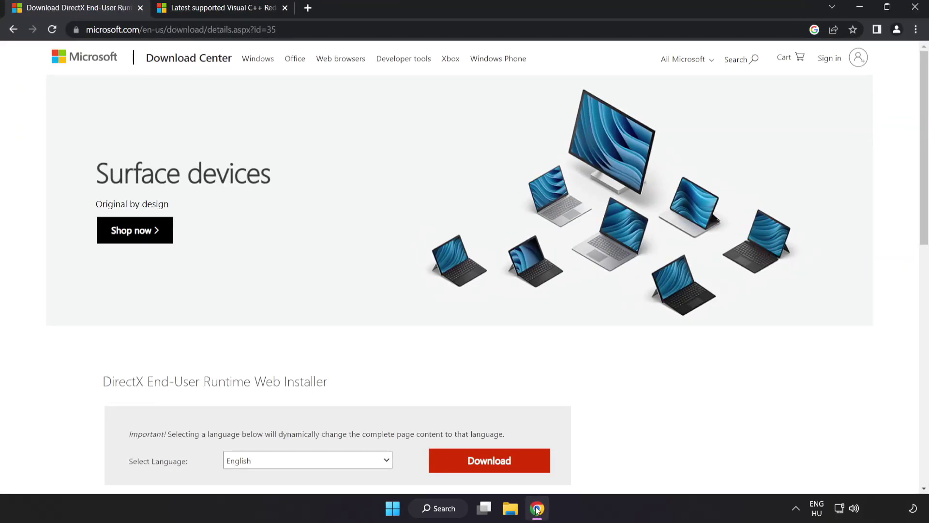
left_click(301, 30)
left_click(375, 29)
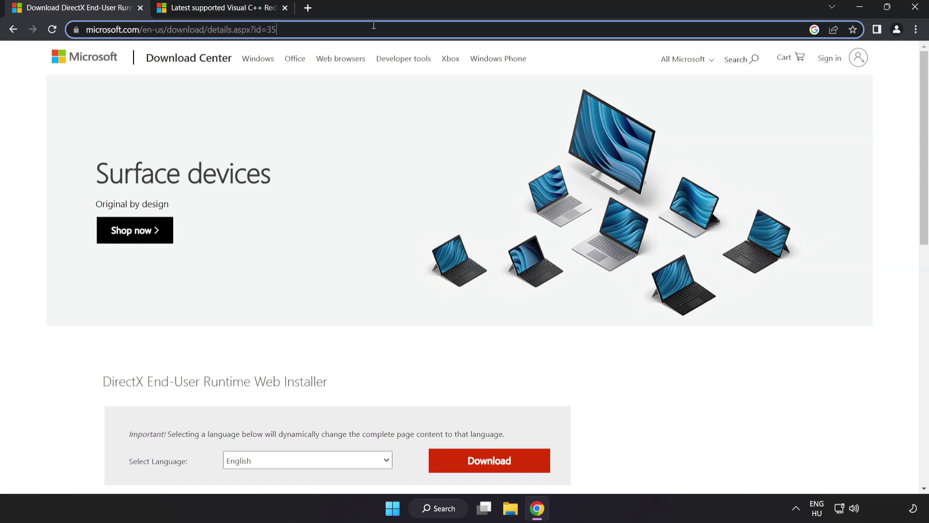
left_click(649, 394)
scroll(647, 392, "down", 2)
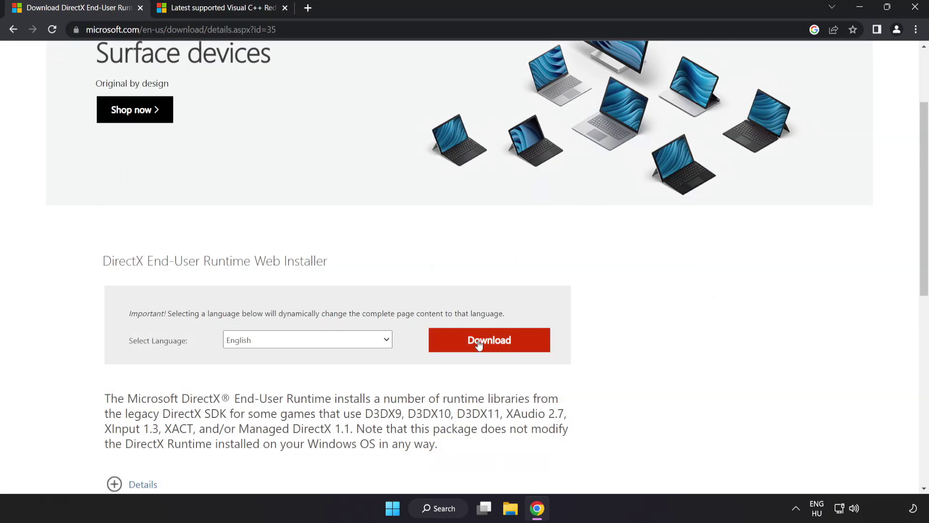
left_click(501, 347)
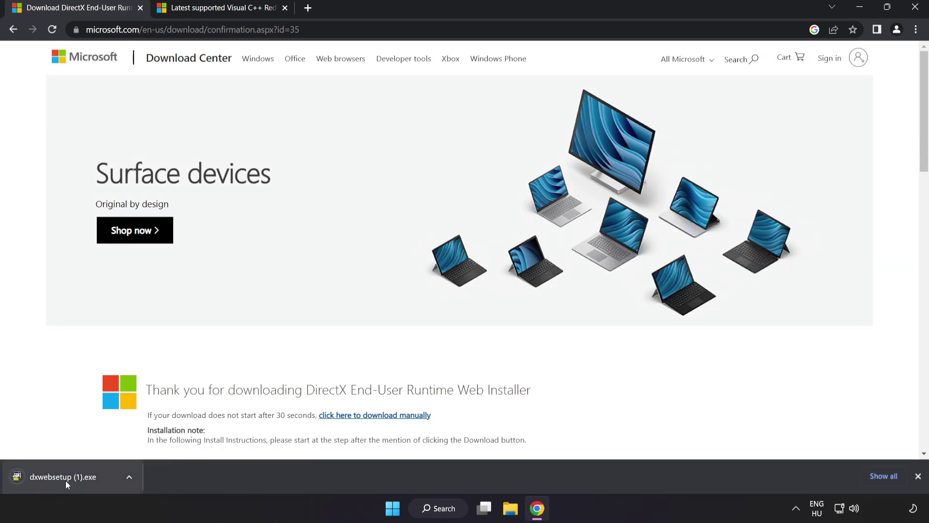
Run dxwebsetup, accept the license, decline the Bing Bar and install the DirectX runtime.
left_click(77, 477)
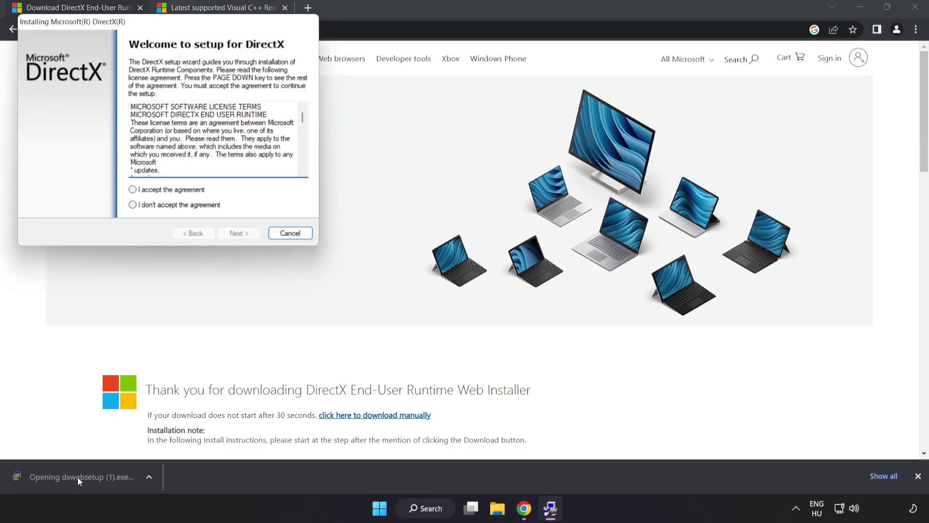
mouse_move(140, 24)
left_mouse_down()
mouse_move(401, 124)
mouse_move(424, 123)
left_mouse_up()
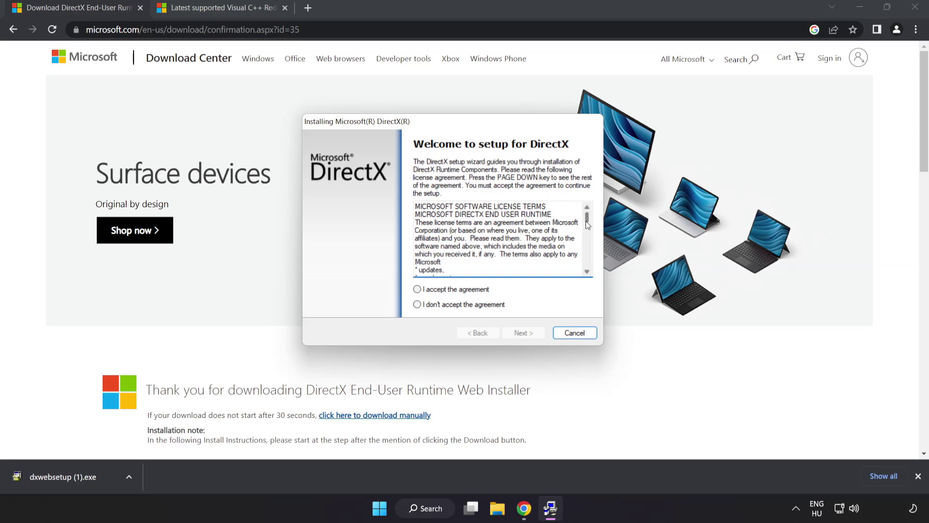
left_click_drag(587, 224, 587, 268)
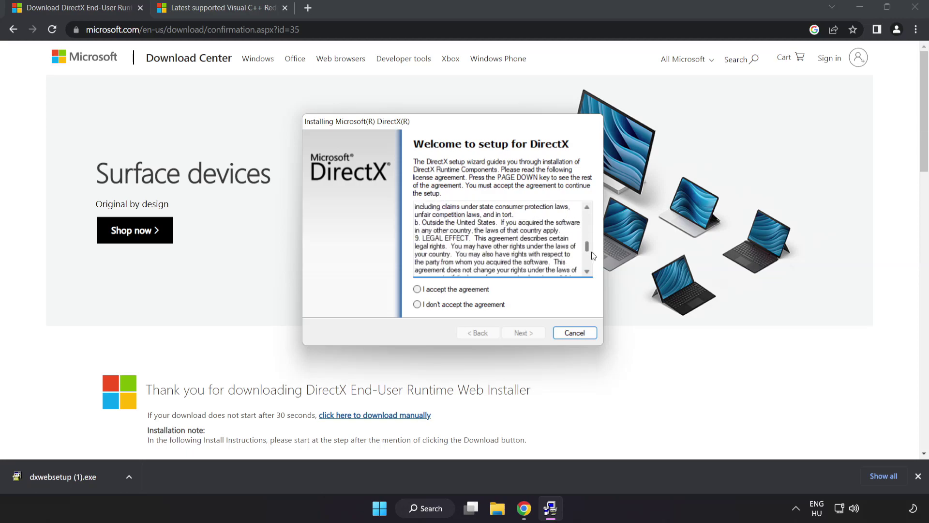
left_click(434, 291)
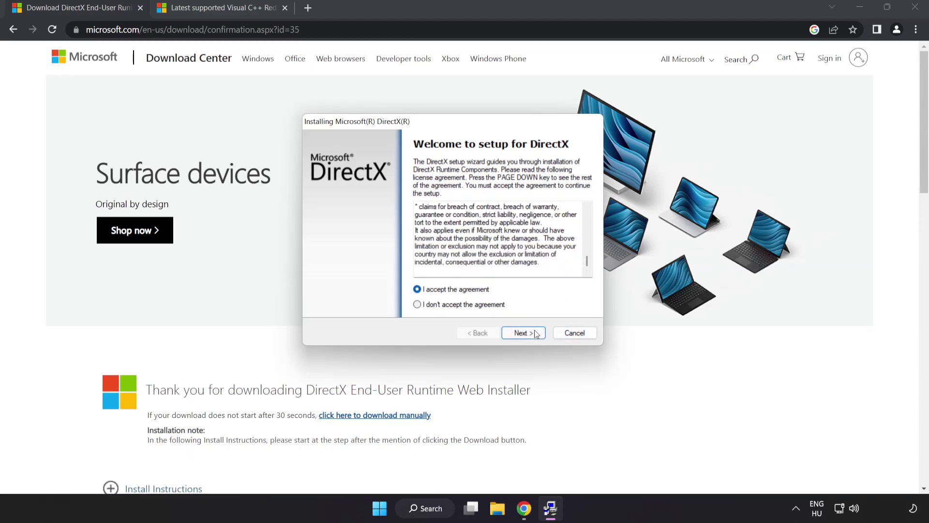
left_click(522, 334)
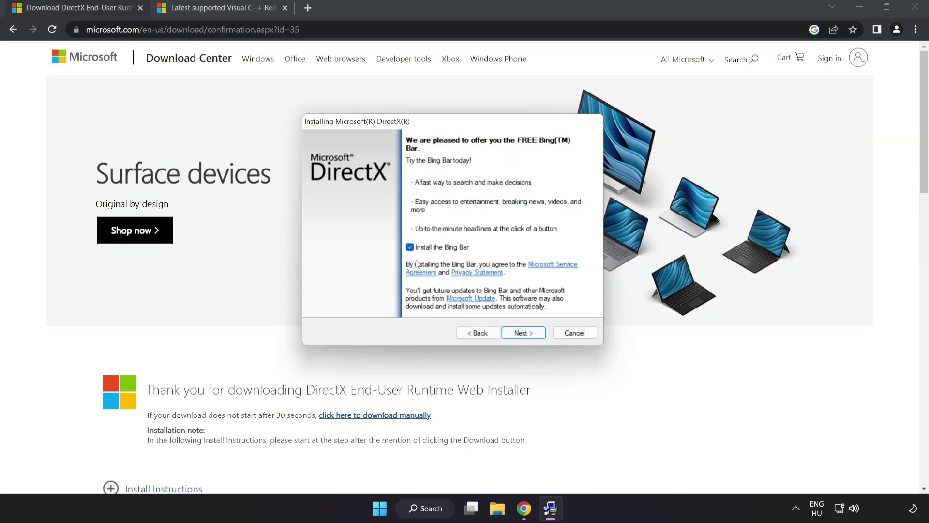
left_click(411, 248)
left_click(527, 333)
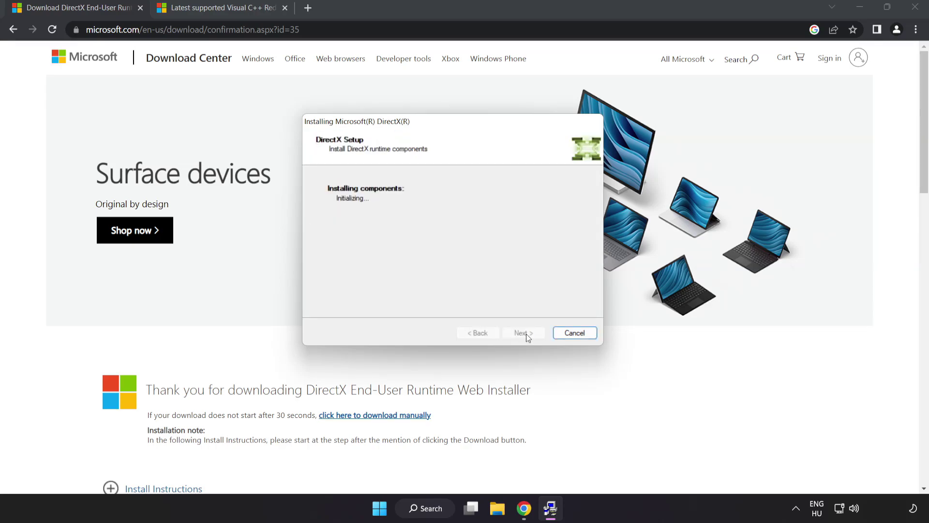
left_click(524, 334)
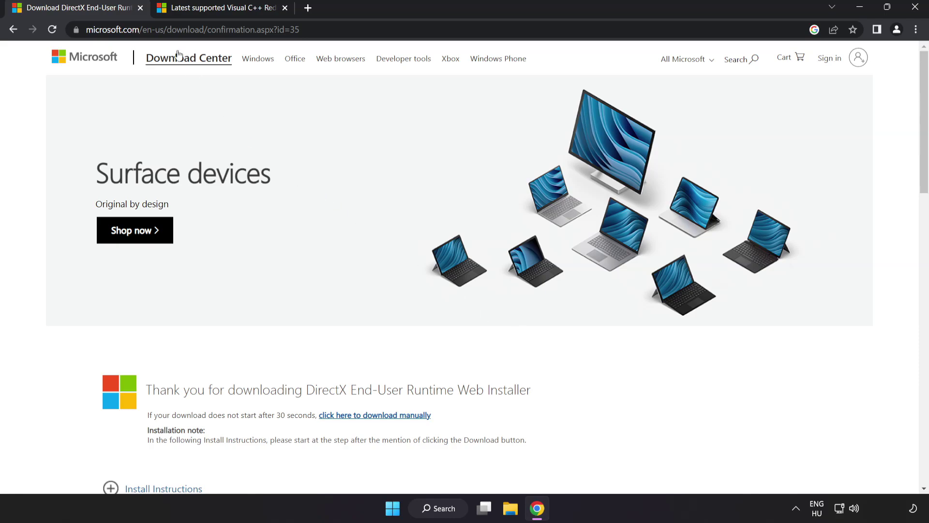
Close the DirectX tab and download the ARM64, x86 and x64 vc_redist installers.
left_click(142, 8)
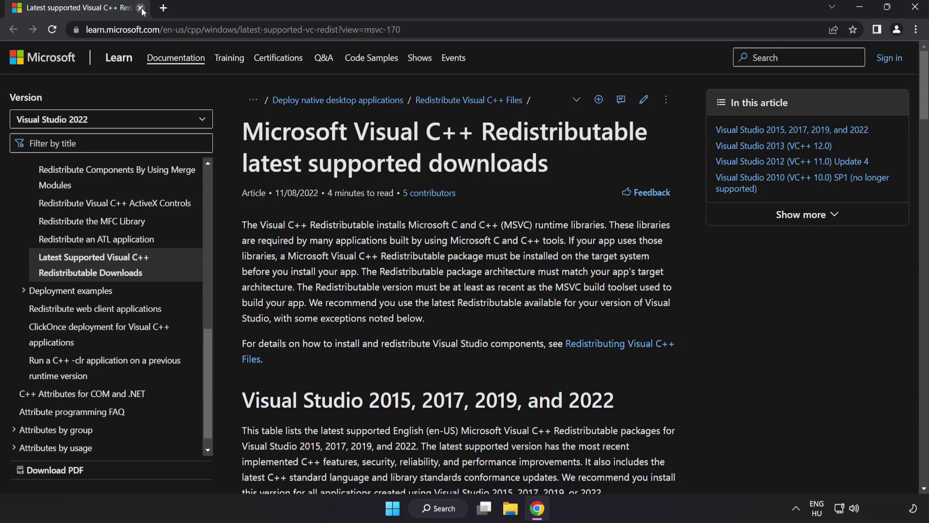
left_click(443, 29)
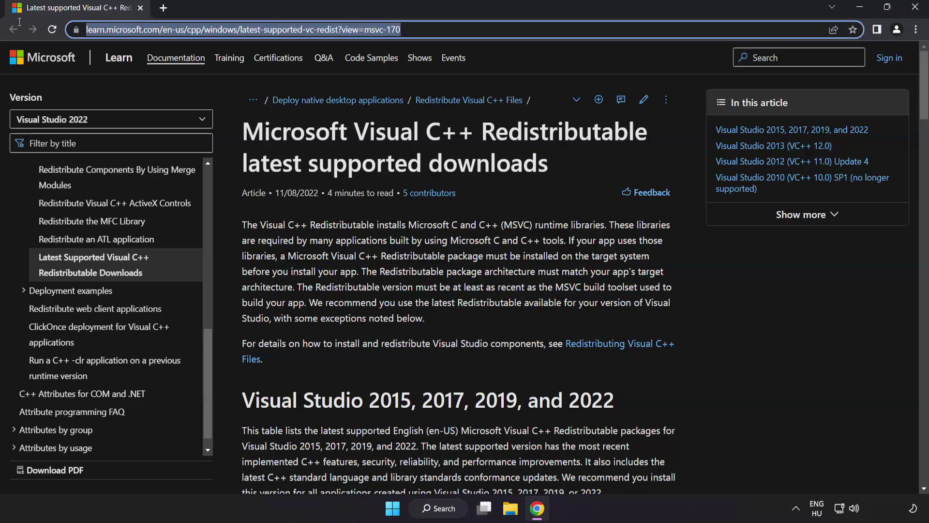
left_click(467, 143)
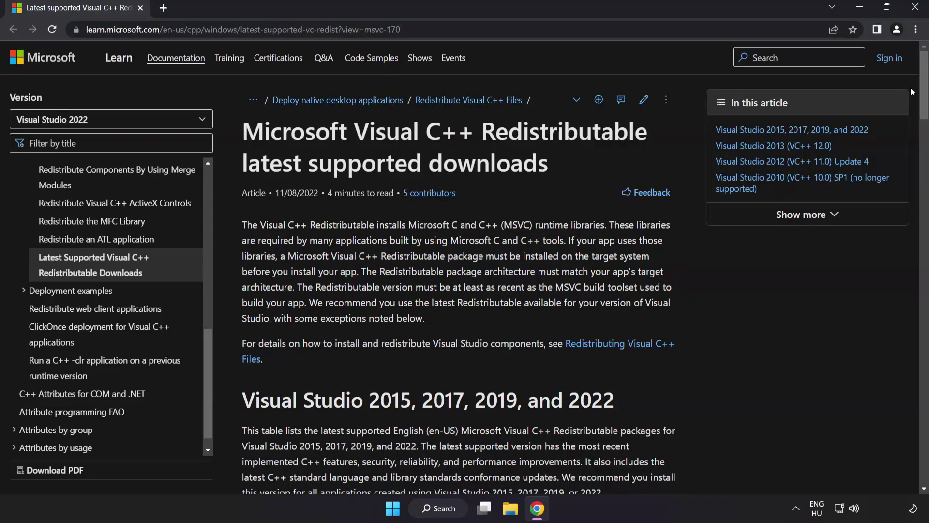
left_click_drag(922, 92, 920, 144)
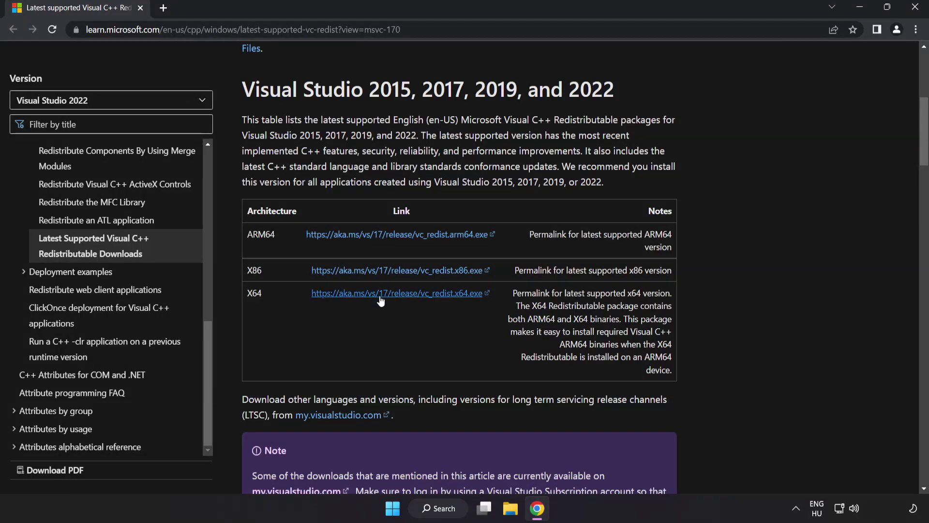
left_click(385, 238)
left_click(402, 271)
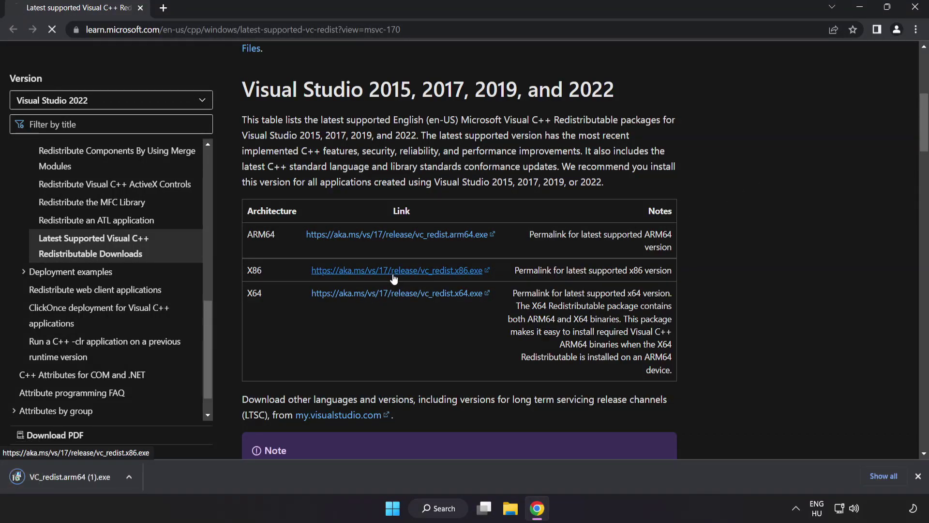
left_click(401, 299)
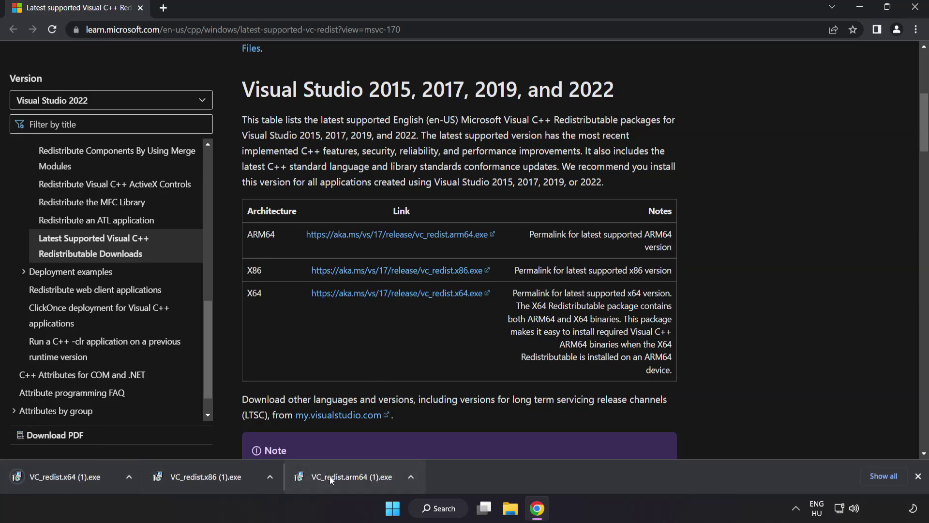
Run the ARM64 vc_redist installer with the license accepted, and dismiss its failure.
left_click(350, 478)
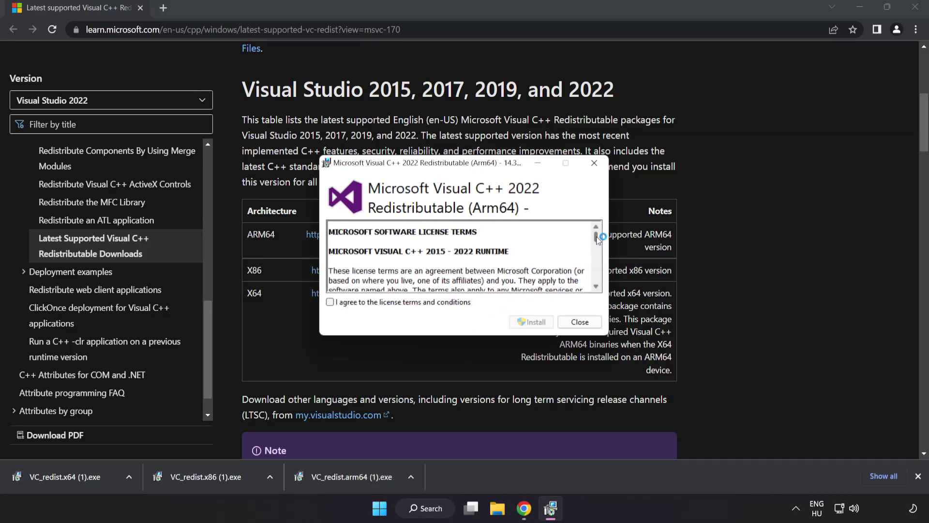
left_click_drag(596, 236, 597, 281)
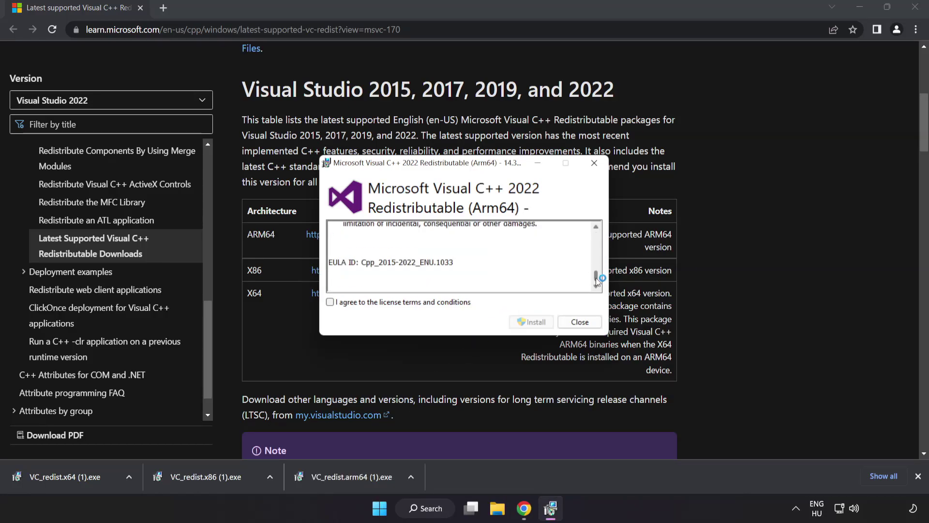
left_click(330, 302)
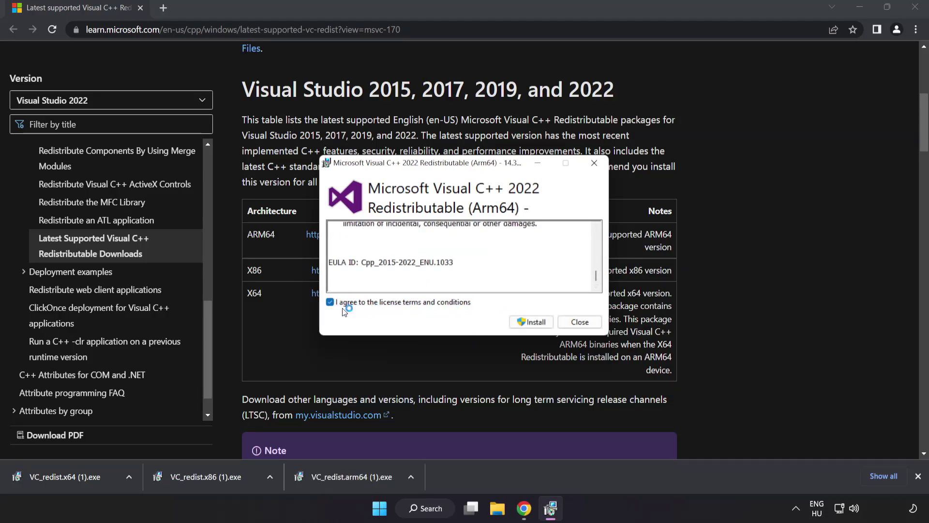
left_click(530, 323)
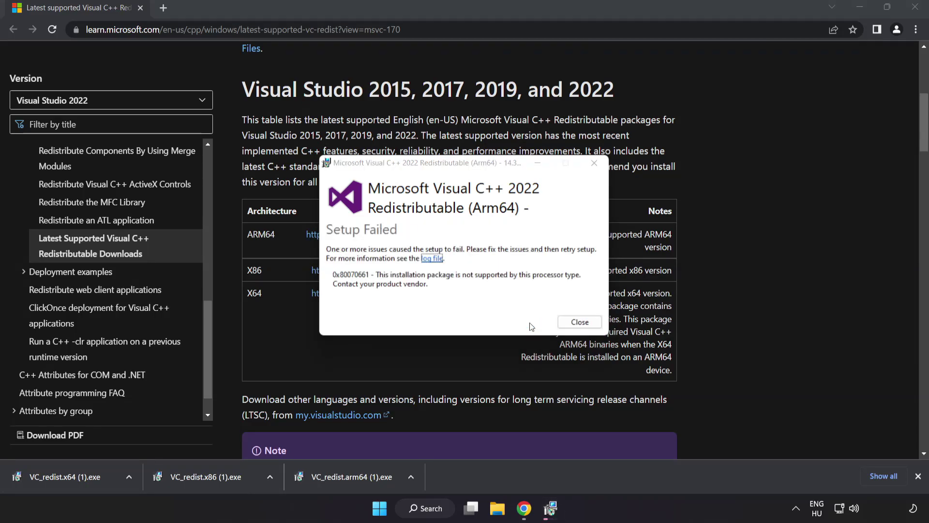
left_click(579, 321)
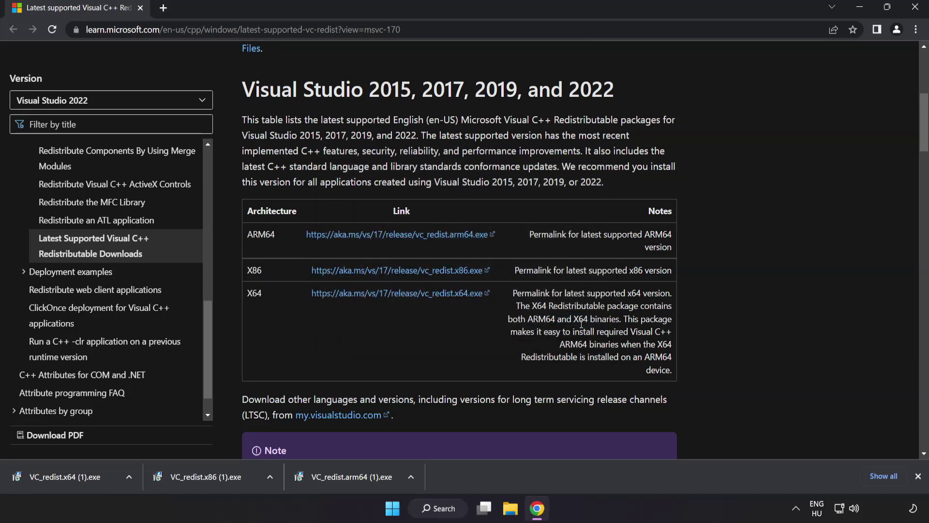
Install the x86 package, dismiss the failed x64 setup, and close Chrome.
left_click(209, 478)
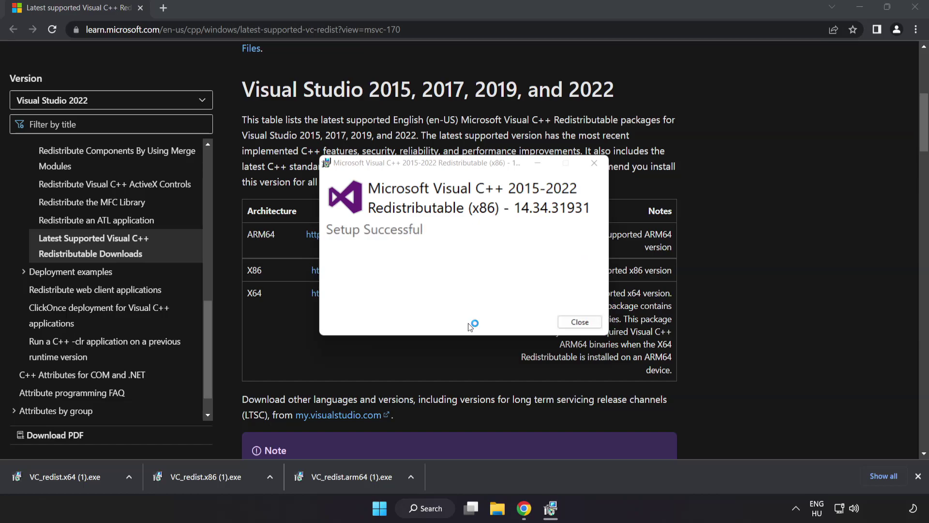
left_click(578, 321)
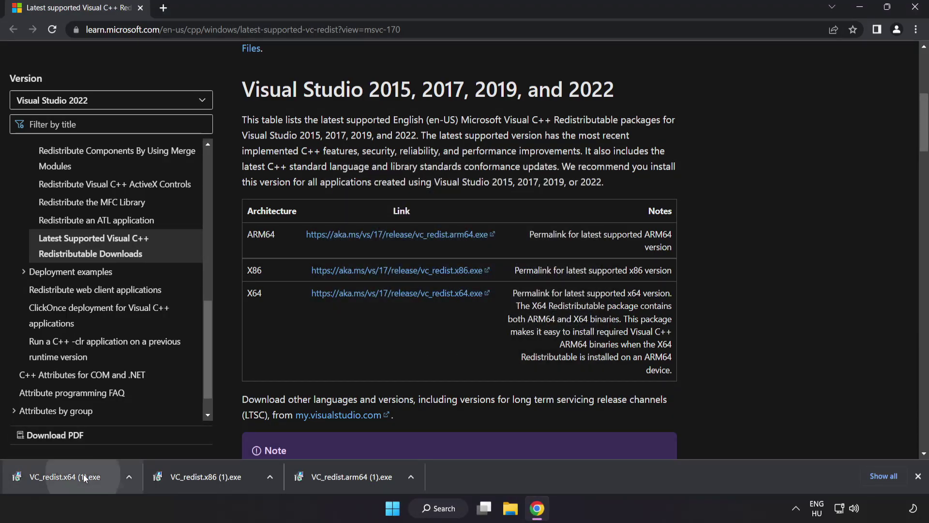
left_click(83, 477)
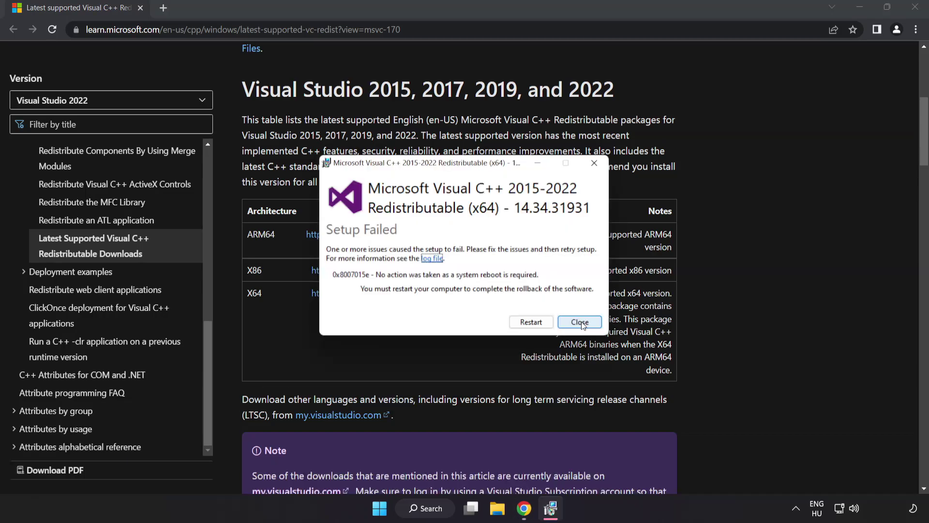
left_click(580, 323)
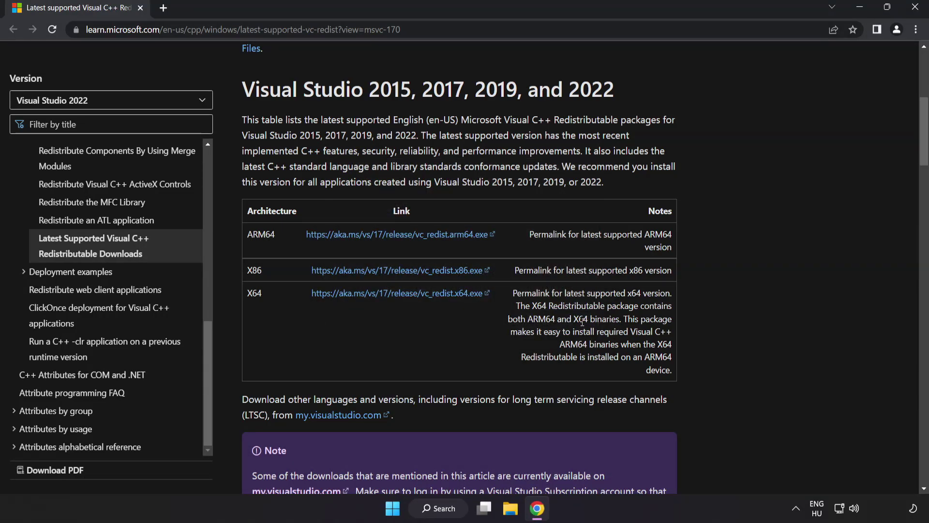
left_click(914, 11)
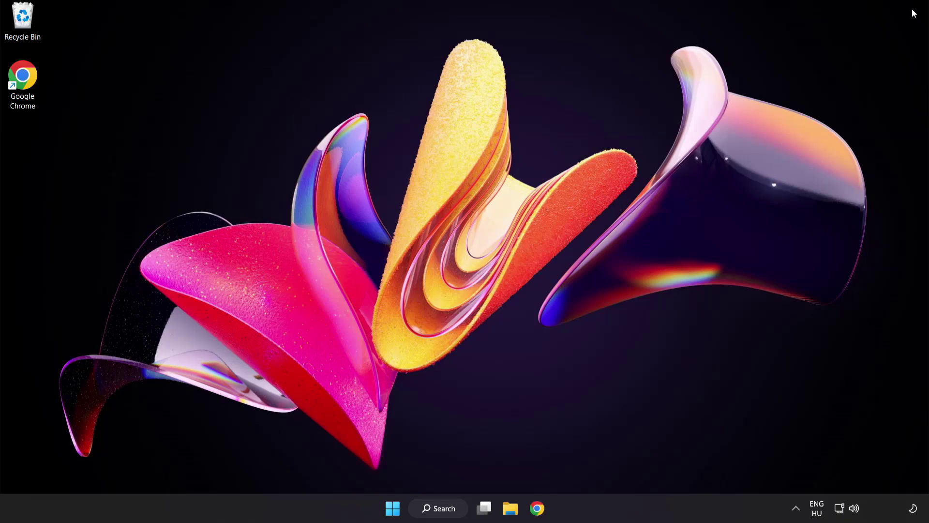
Launch Command Prompt as administrator from a 'cmd' search and centre its window.
left_click(439, 509)
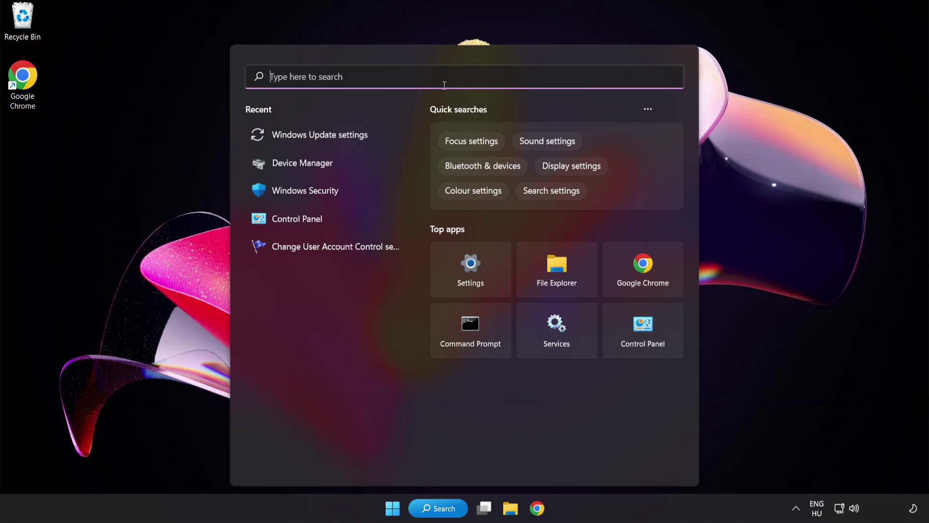
type("cmd")
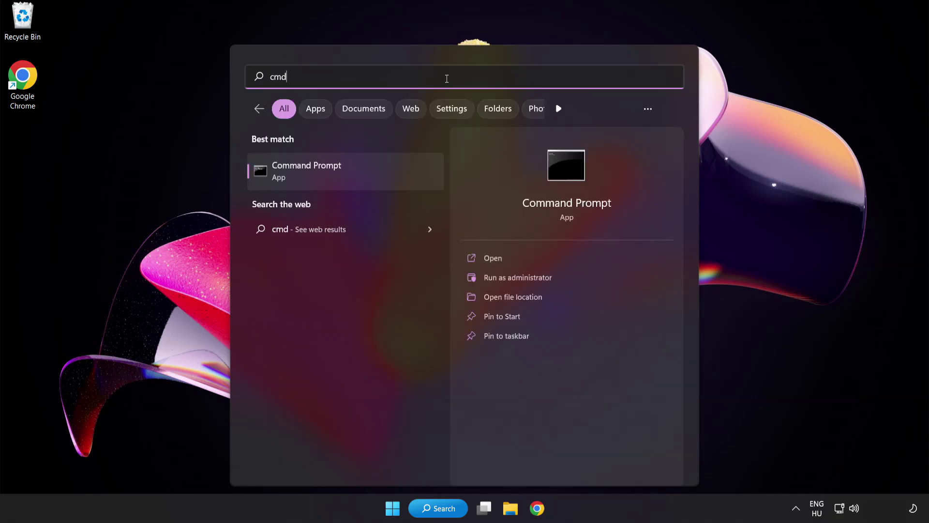
right_click(349, 179)
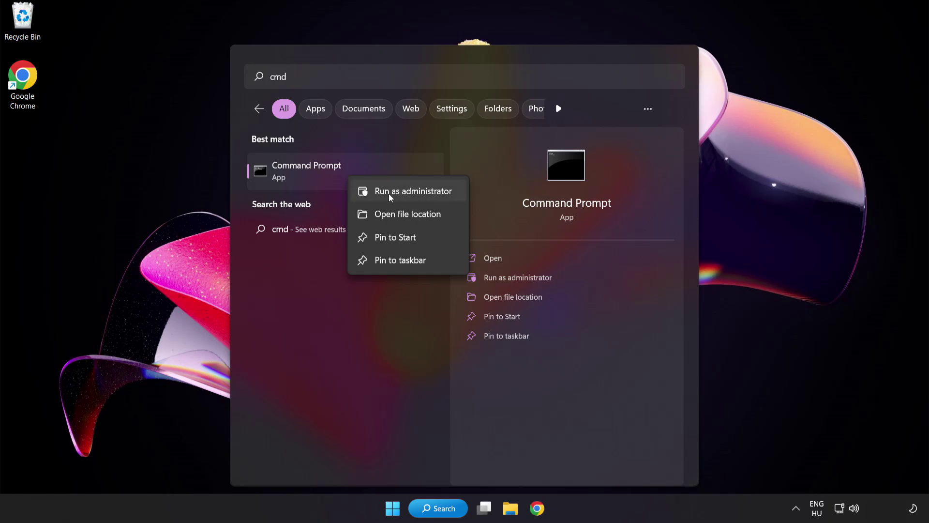
left_click(392, 194)
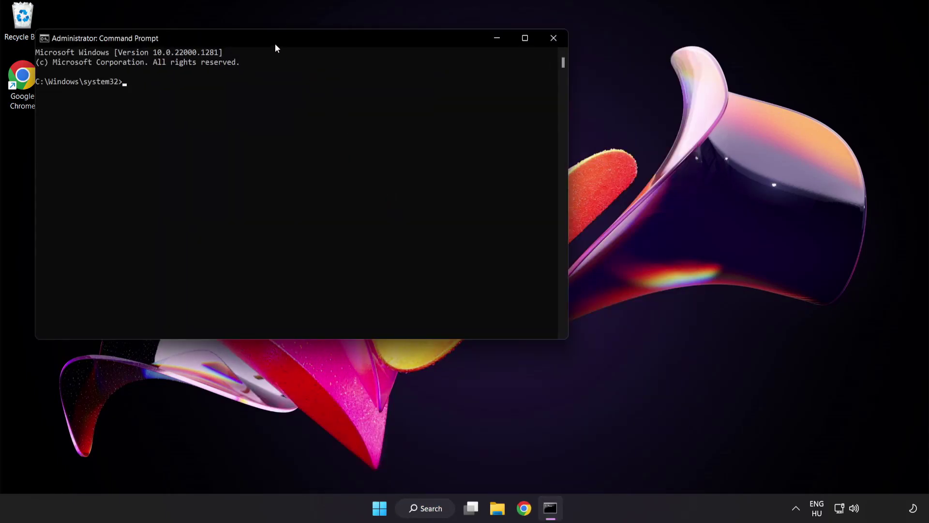
left_click_drag(265, 40, 404, 93)
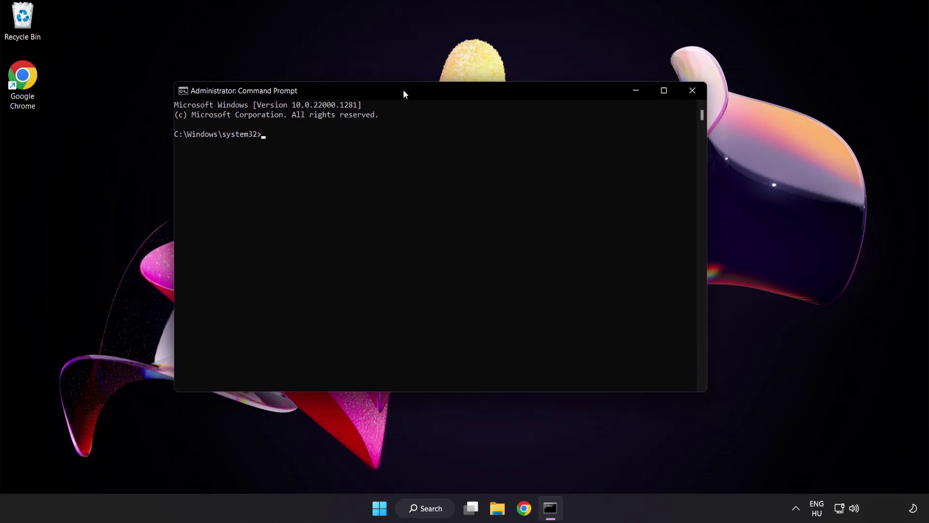
Run sfc /scannow and let it finish at 100% with no integrity violations.
type("s")
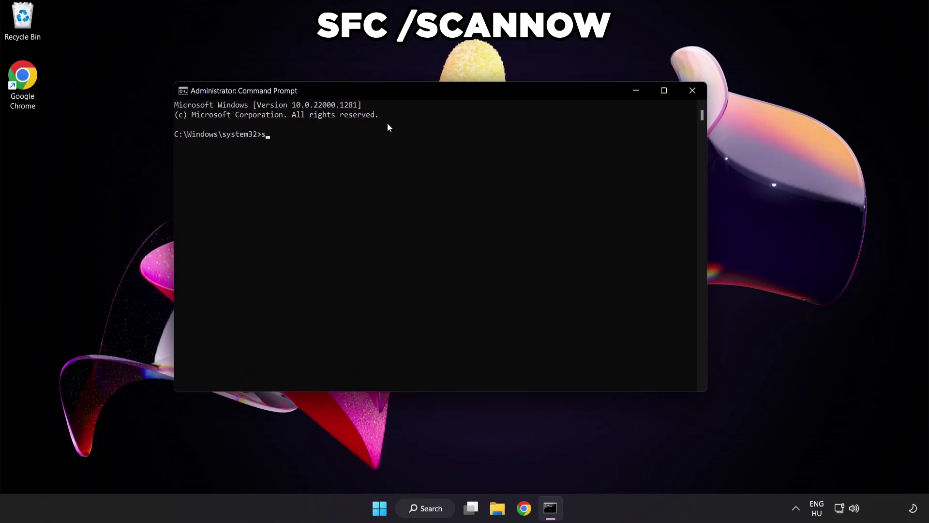
type("fc /sc")
type("annow")
key("Return")
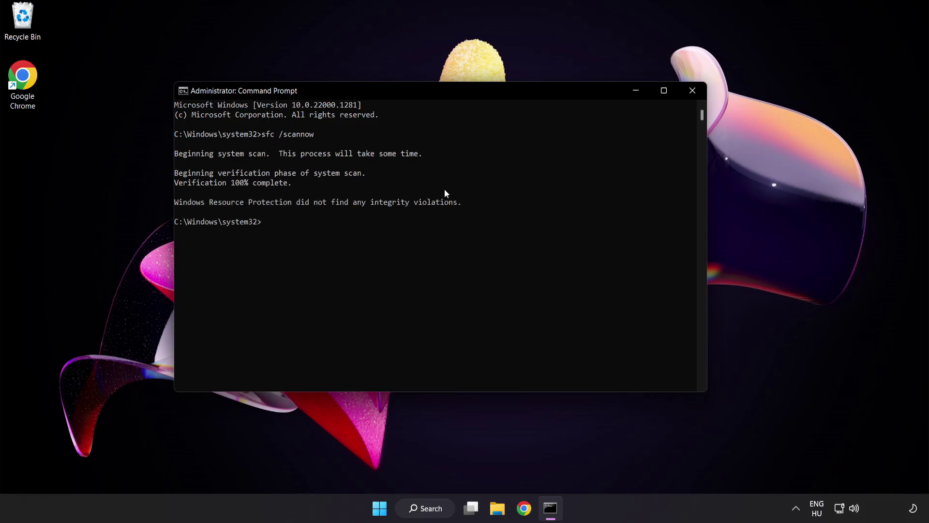
Close Command Prompt and bring up the Start menu's power options.
left_click(692, 92)
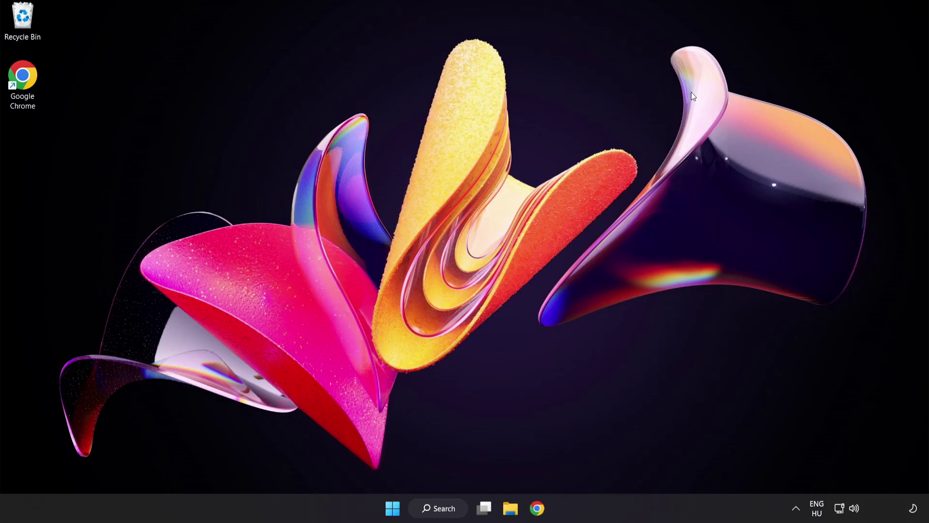
left_click(392, 508)
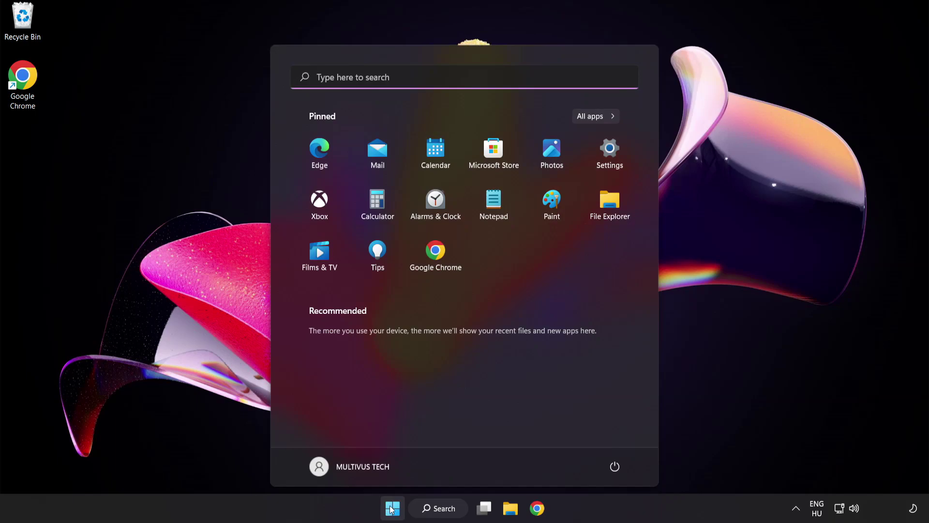
left_click(615, 466)
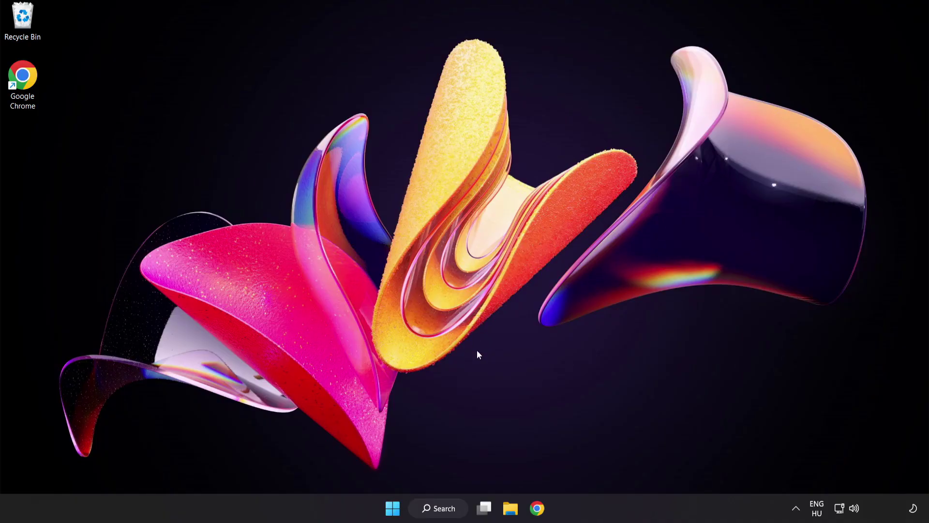
Open Windows Security via a 'security' search and scroll Virus & threat protection settings to Exclusions.
left_click(448, 512)
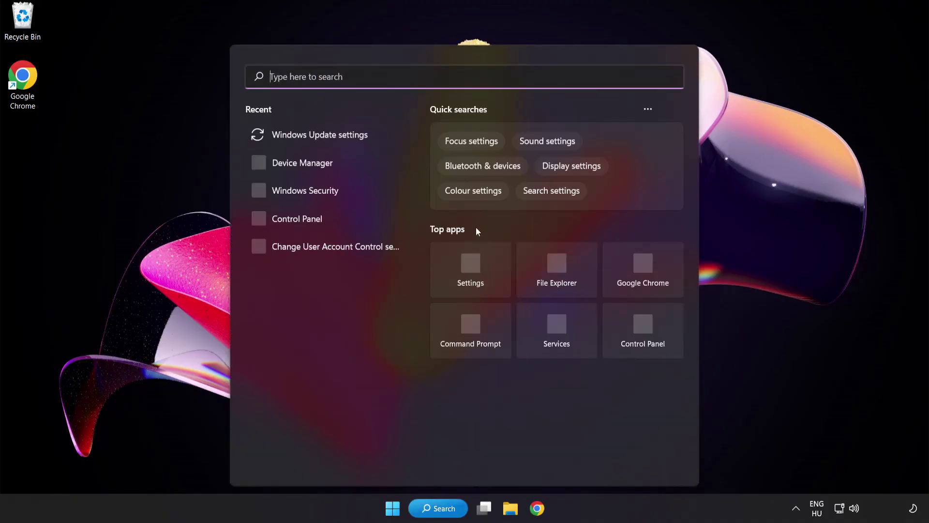
type("secu")
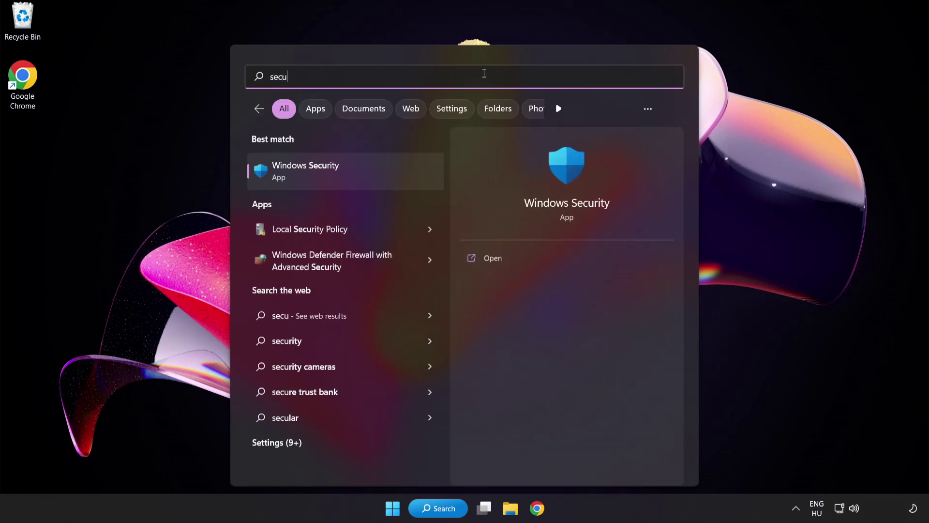
type("rity")
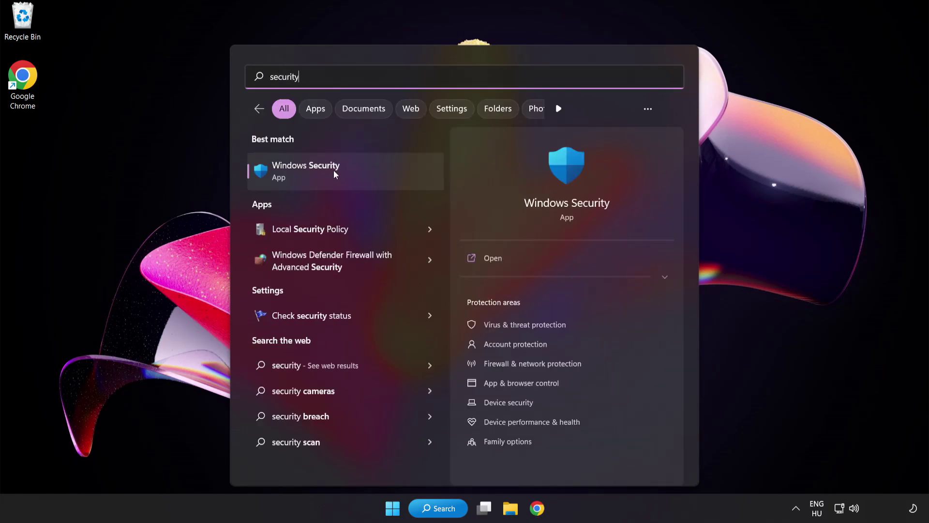
left_click(351, 170)
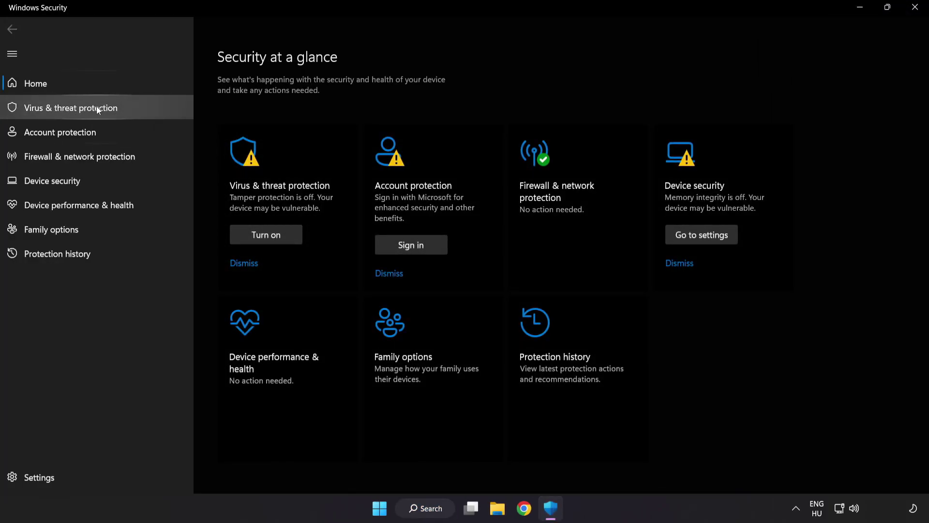
left_click(141, 109)
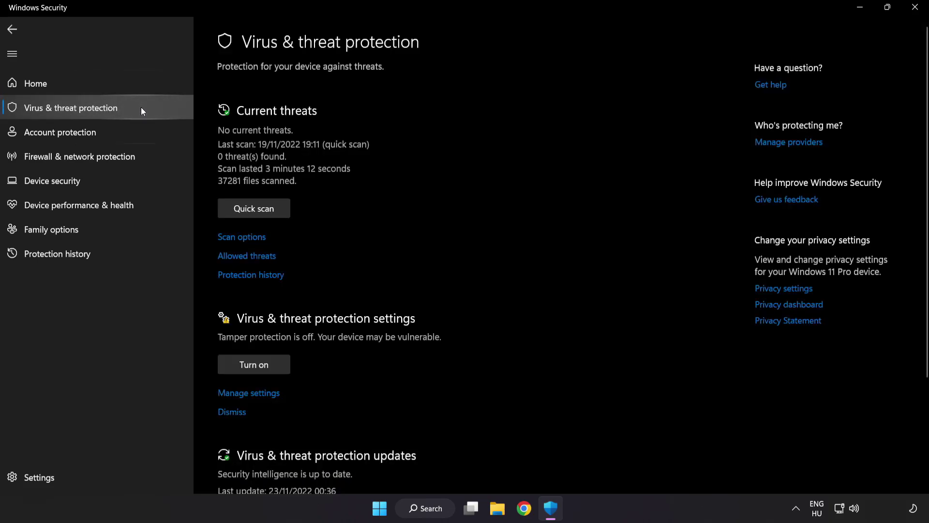
scroll(586, 138, "down", 3)
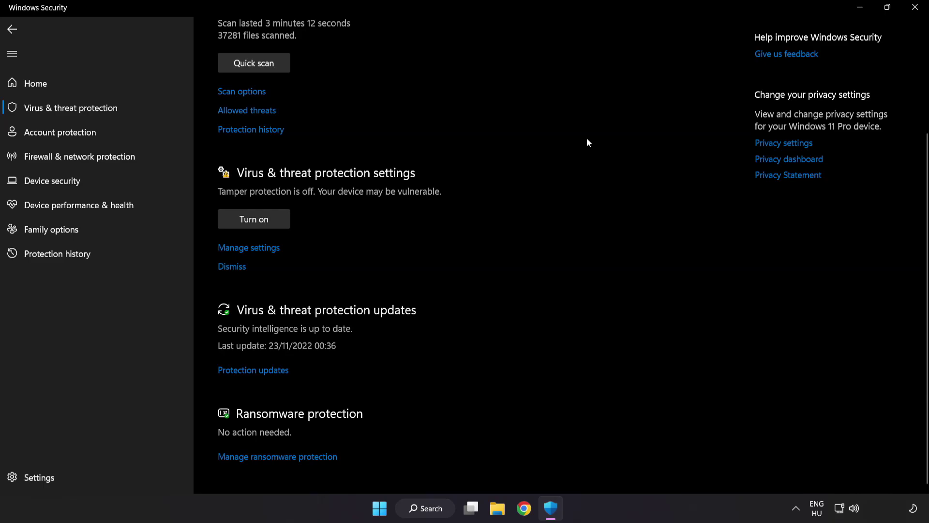
left_click(255, 248)
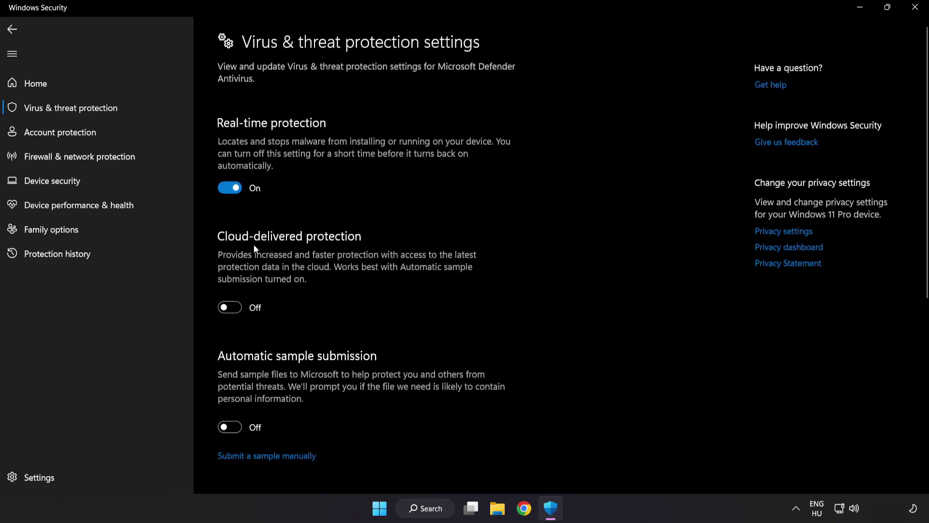
scroll(540, 252, "down", 3)
scroll(540, 251, "down", 4)
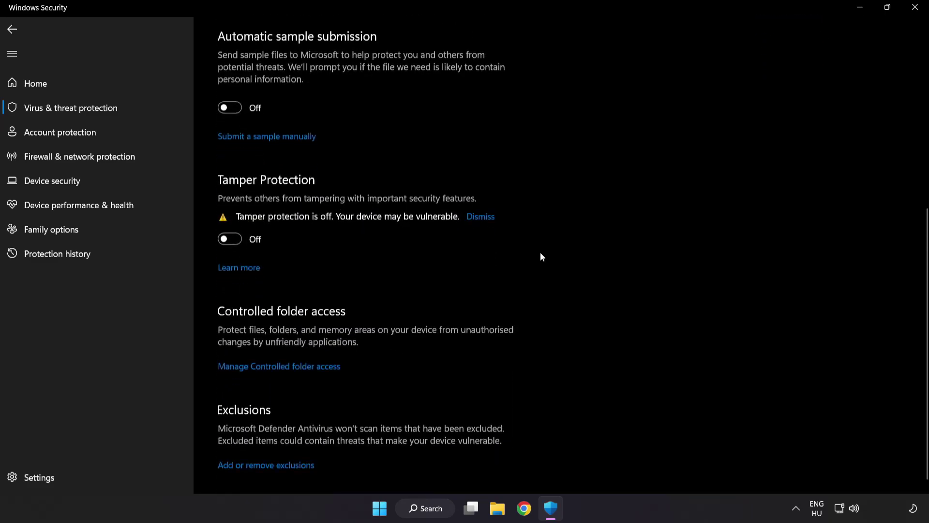
scroll(541, 252, "down", 1)
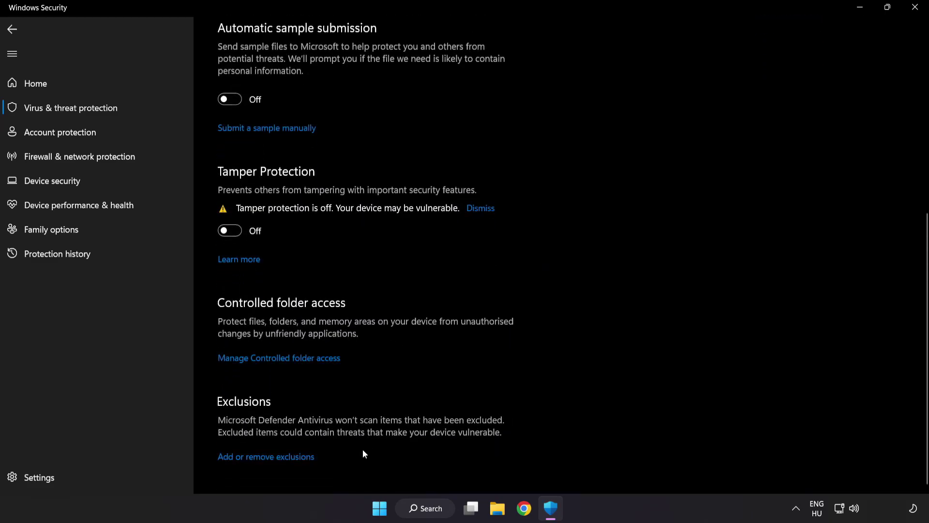
Start adding a File exclusion from the Exclusions page.
left_click(272, 458)
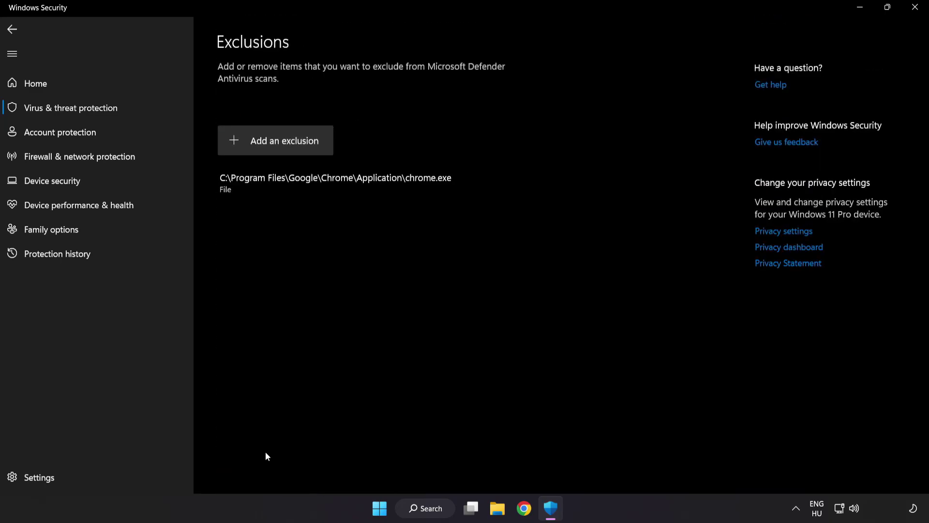
left_click(278, 145)
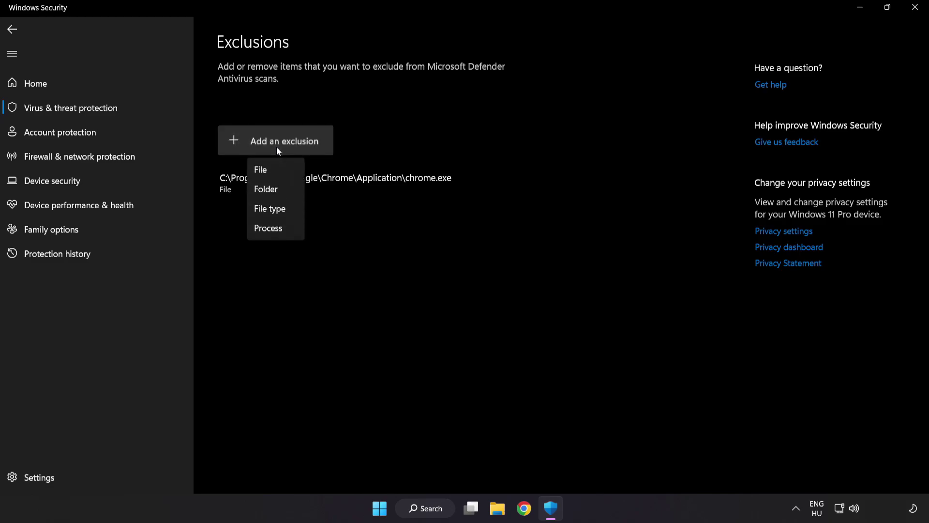
left_click(270, 172)
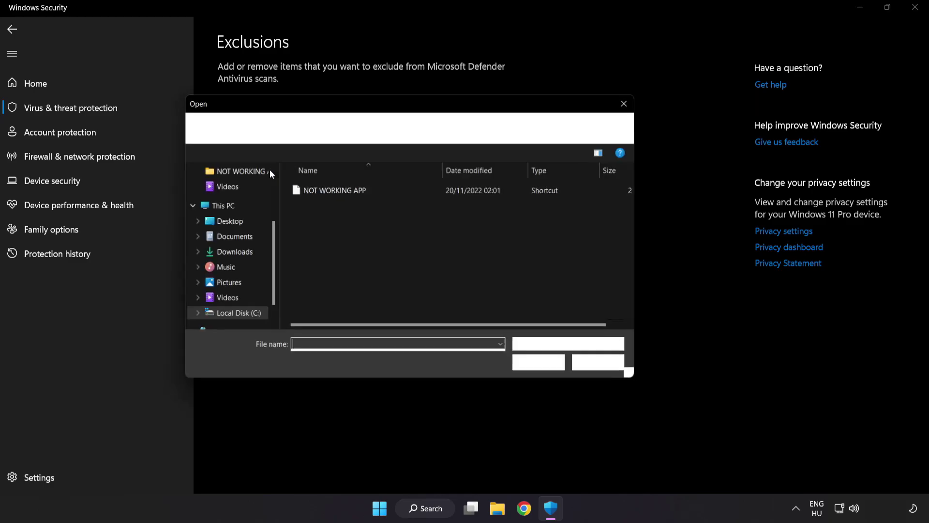
Browse to C:\Program Files (x86)\NOT WORKING APP and pick its shortcut as the excluded file.
left_click(297, 130)
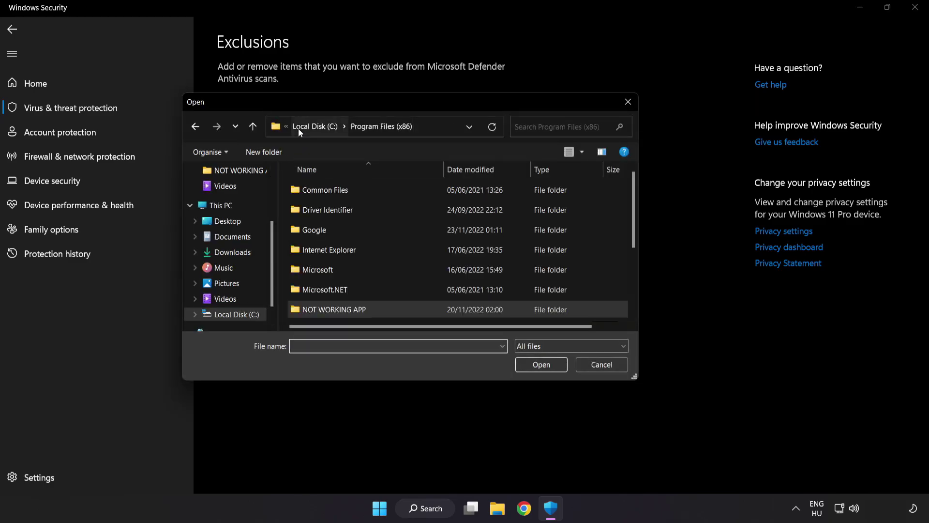
left_click(303, 126)
left_click(306, 126)
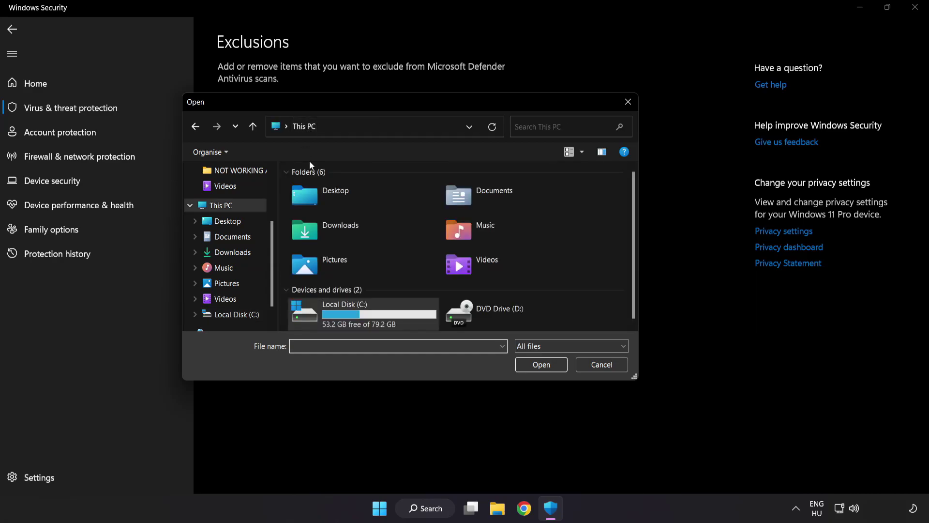
double_click(347, 317)
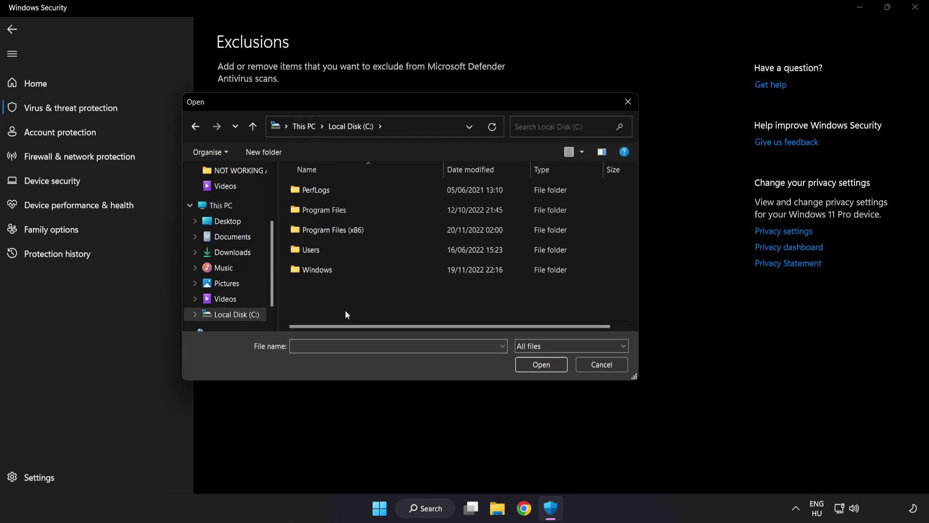
double_click(356, 225)
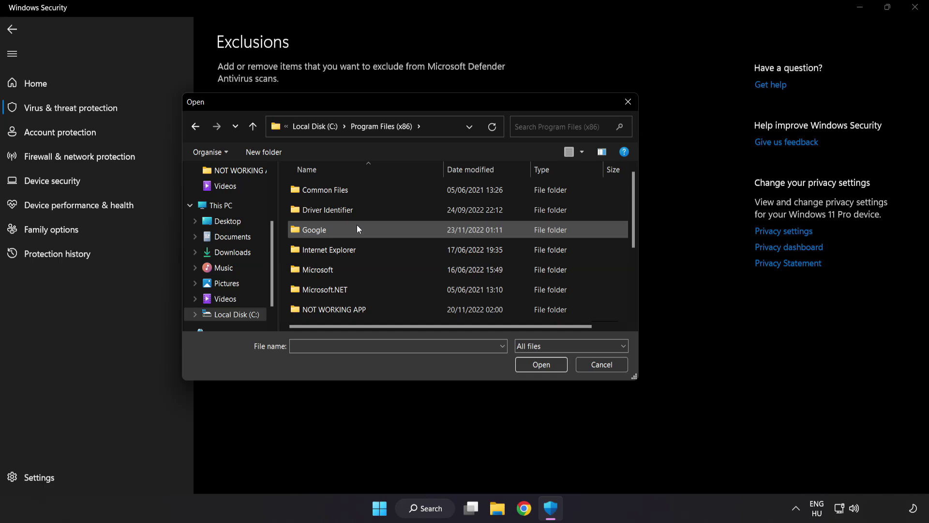
scroll(345, 297, "down", 1)
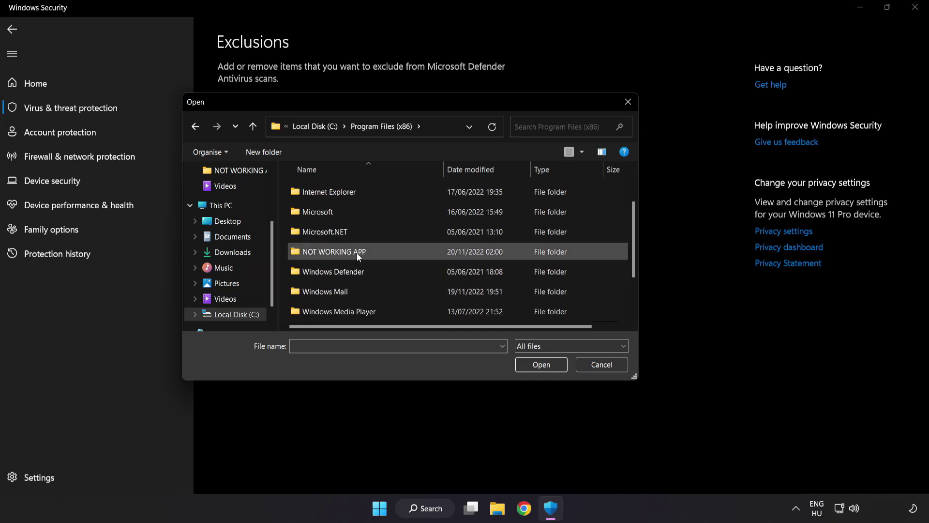
double_click(369, 251)
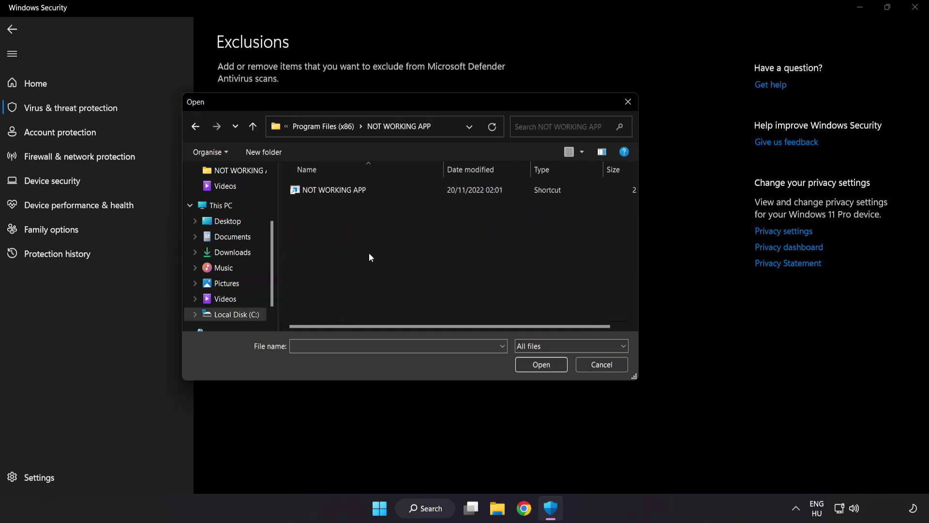
left_click(339, 193)
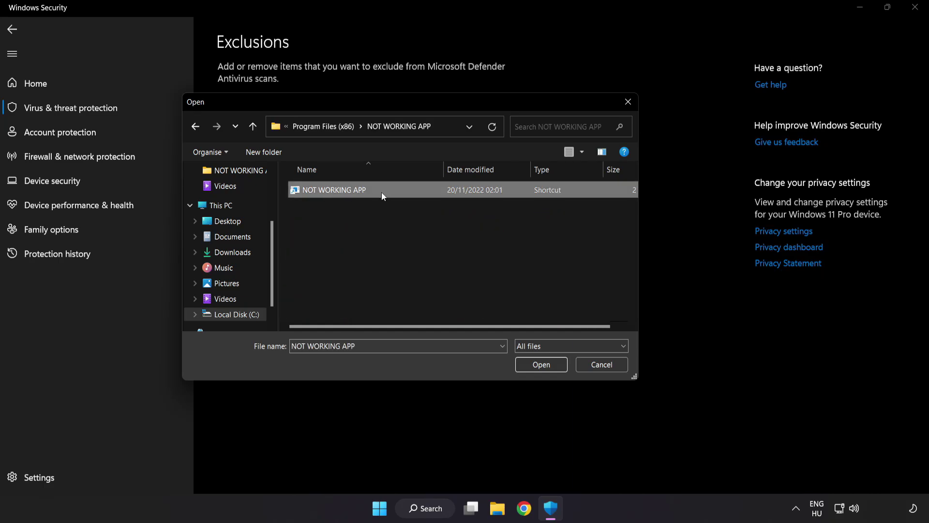
left_click(542, 367)
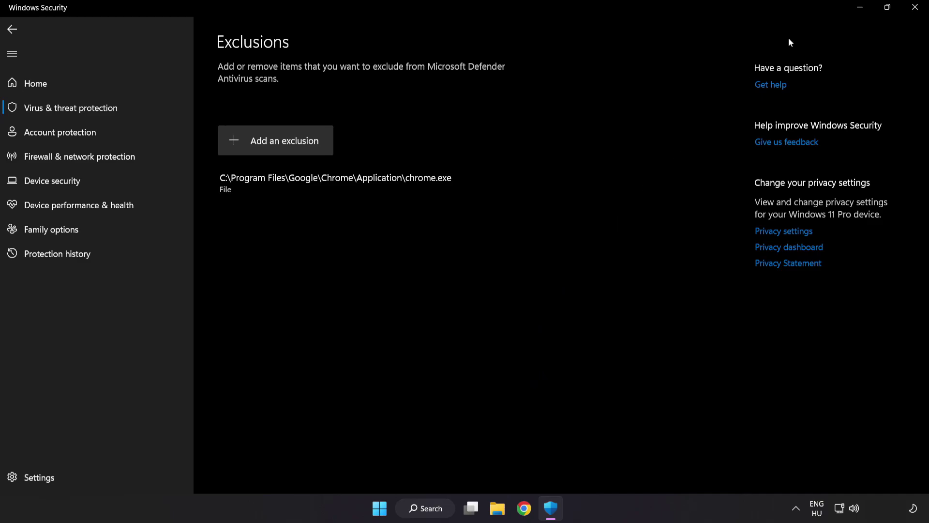
Close Windows Security and bring up the Start menu's power options showing Restart.
left_click(913, 15)
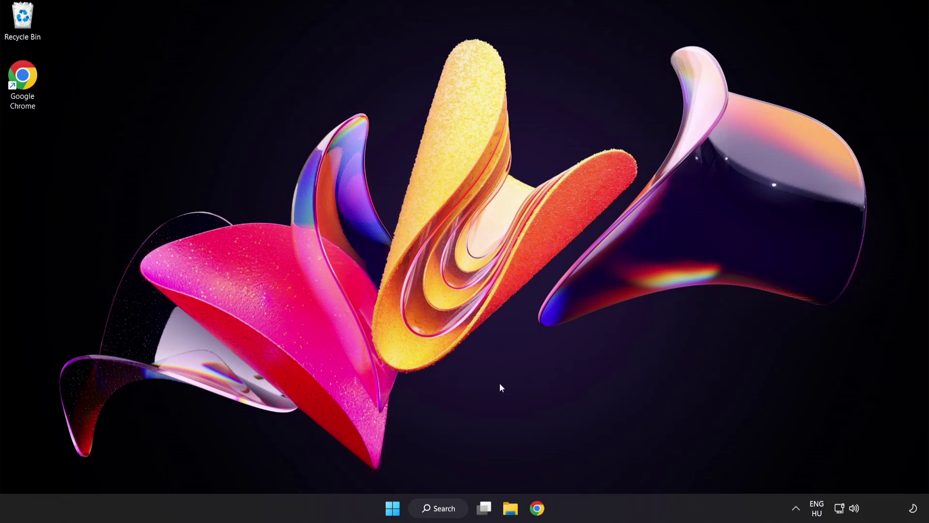
left_click(392, 507)
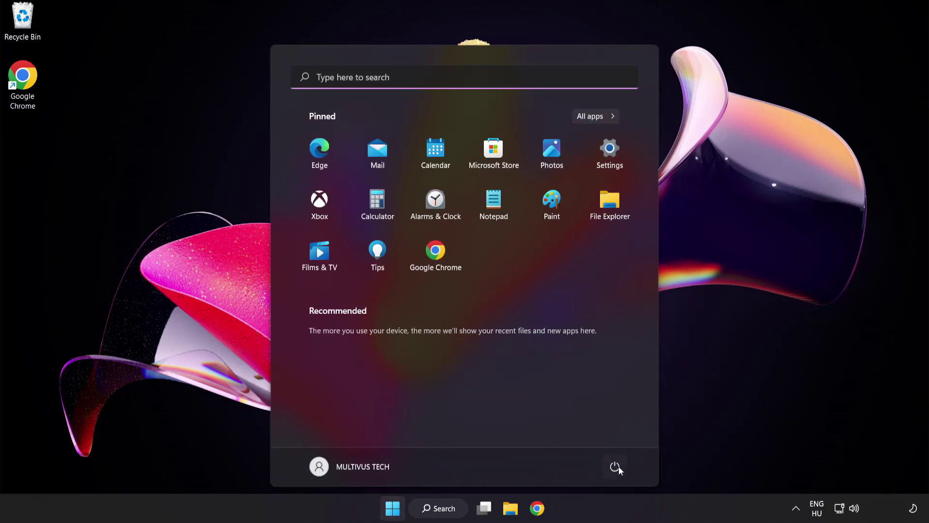
left_click(615, 466)
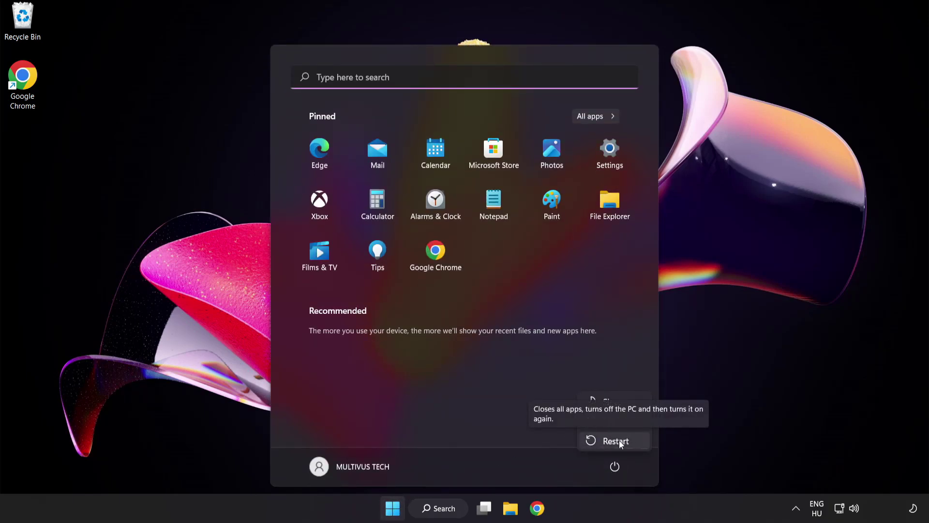